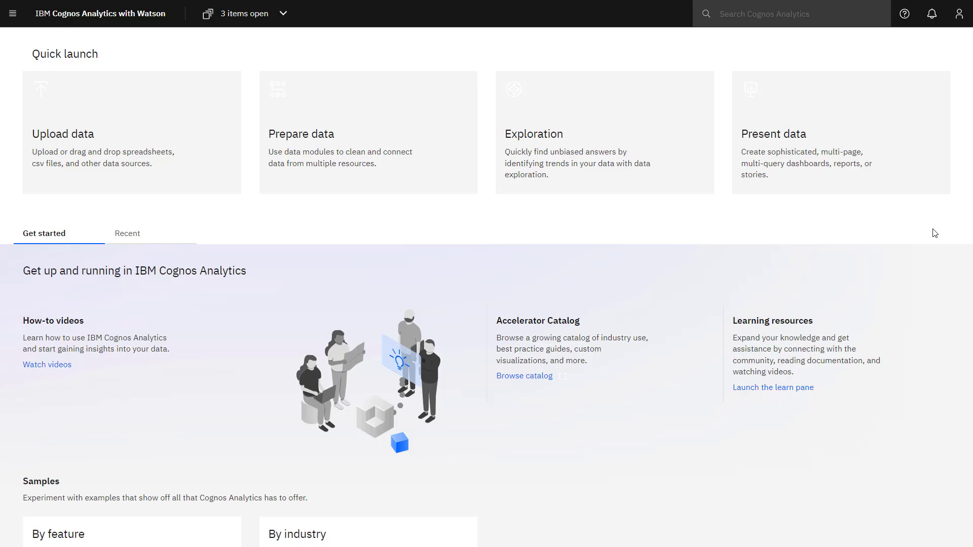
- Create a new dashboard from the two-over-three Tabbed template
left_click(877, 162)
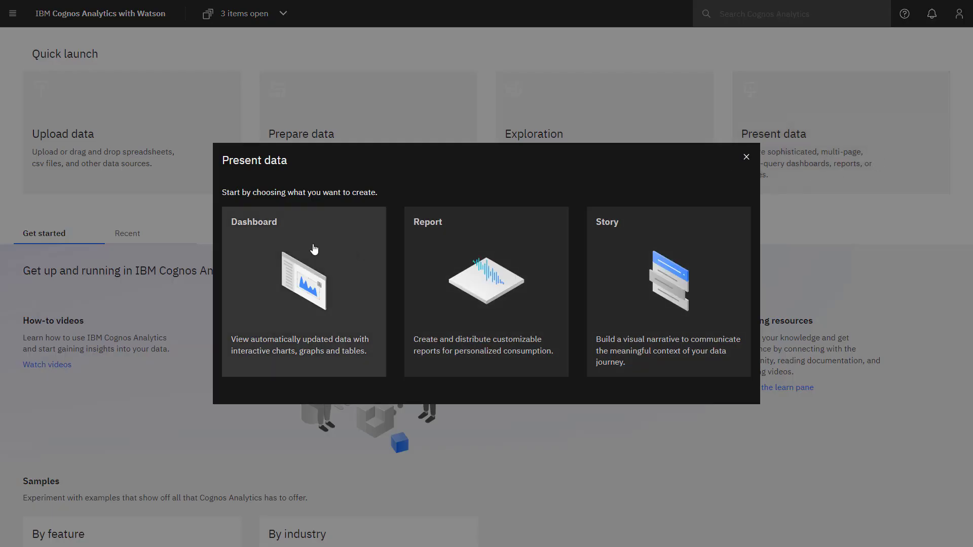
left_click(314, 249)
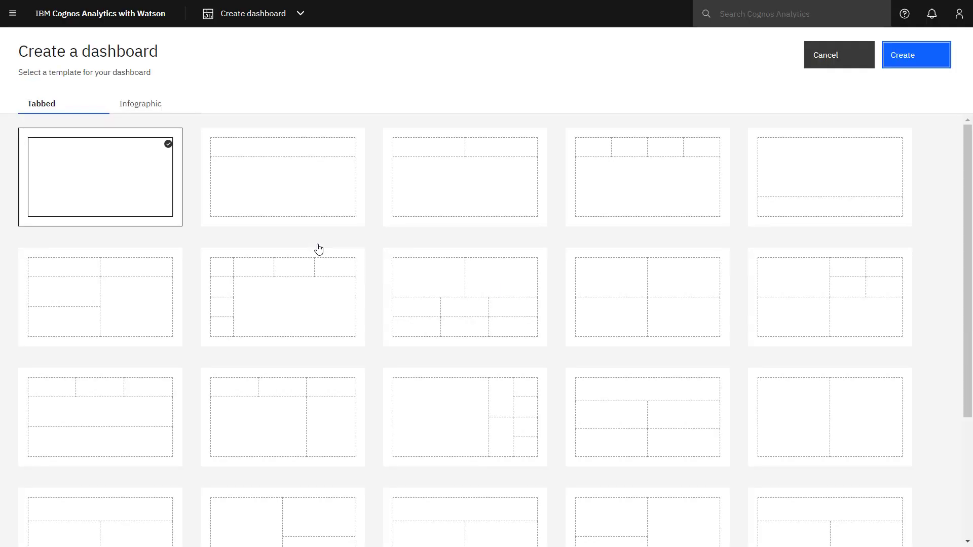
left_click(405, 316)
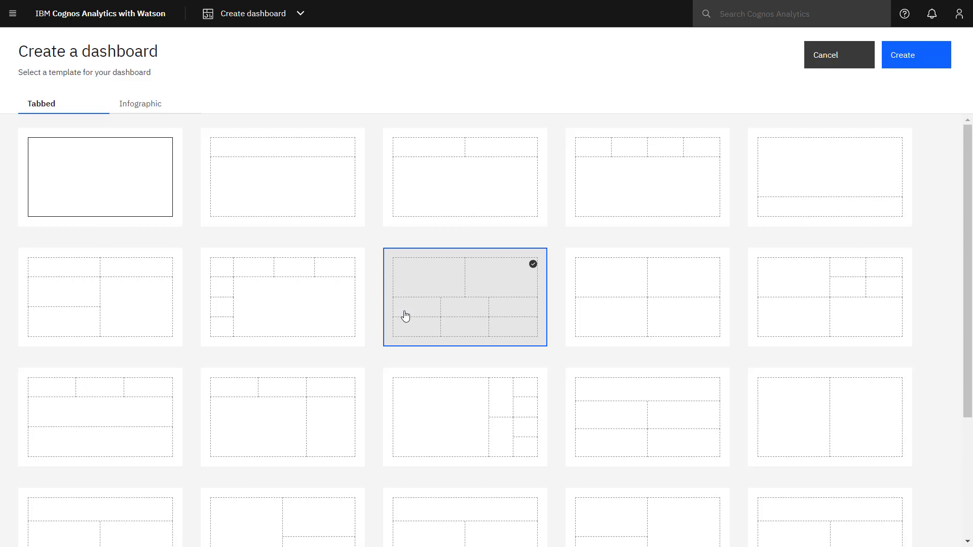
left_click(929, 60)
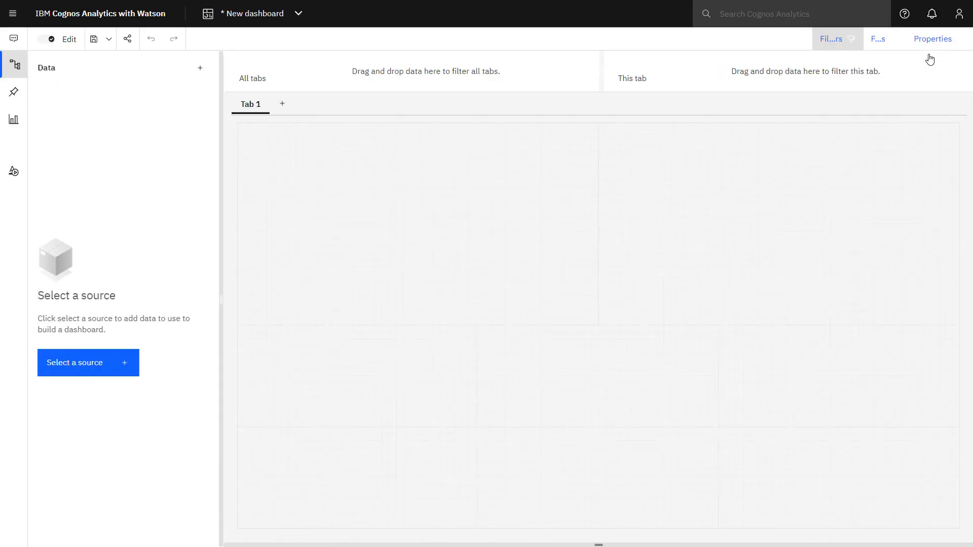
- Add the Samples > By industry > Retail > Data > Coffee sales and marketing source
left_click(86, 366)
left_click(260, 239)
left_click(272, 276)
left_click(260, 369)
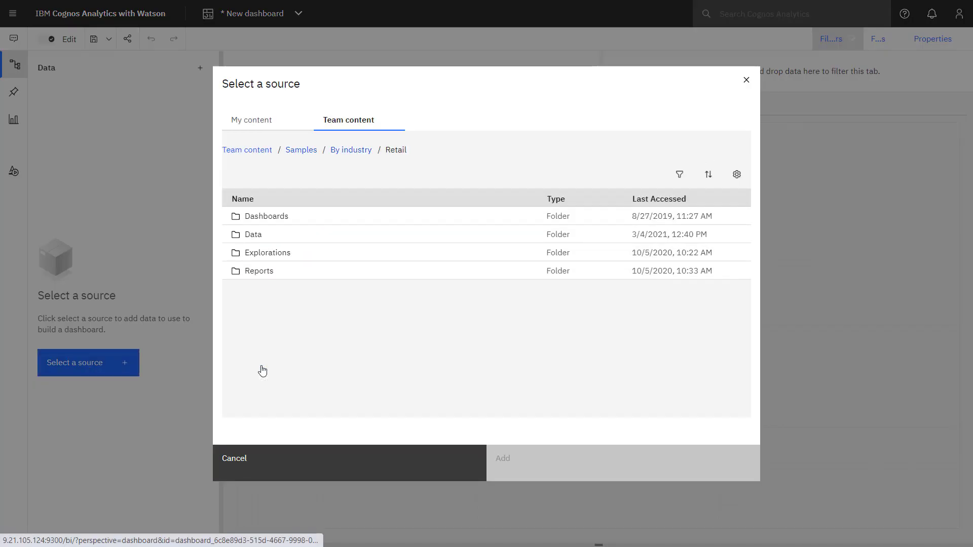
left_click(254, 235)
left_click(254, 234)
left_click(522, 460)
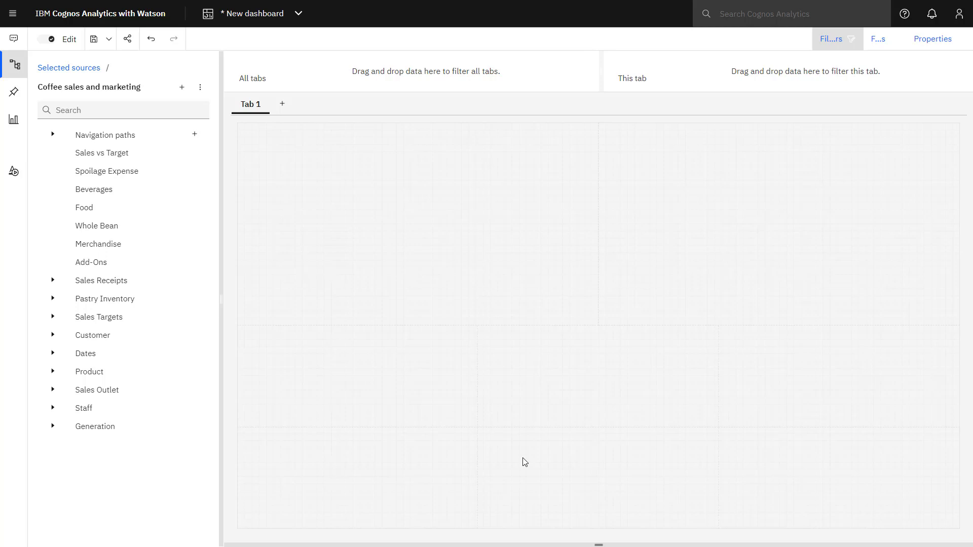
- Preview the Dates and Customer tables in the data pane, then collapse the pane
left_click_drag(598, 545, 599, 404)
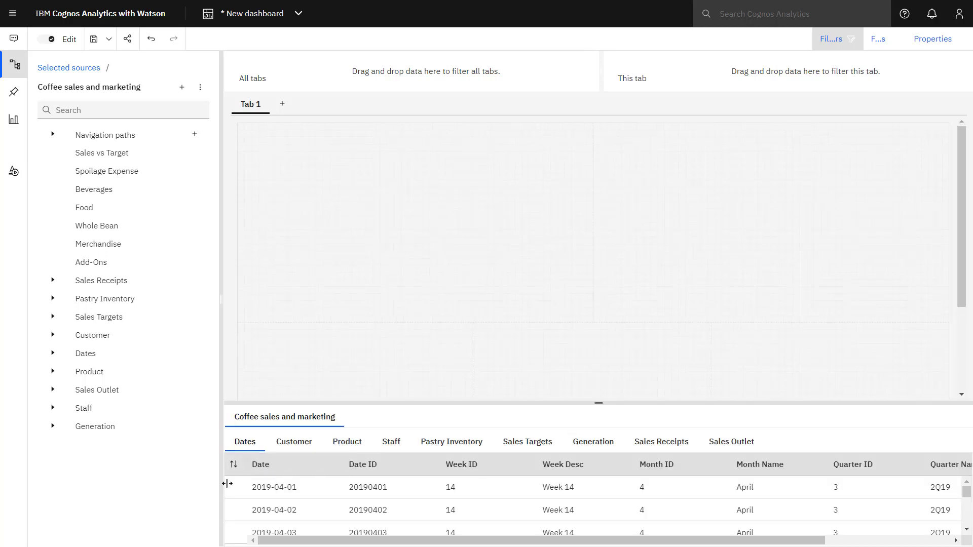
scroll(737, 508, "down", 5)
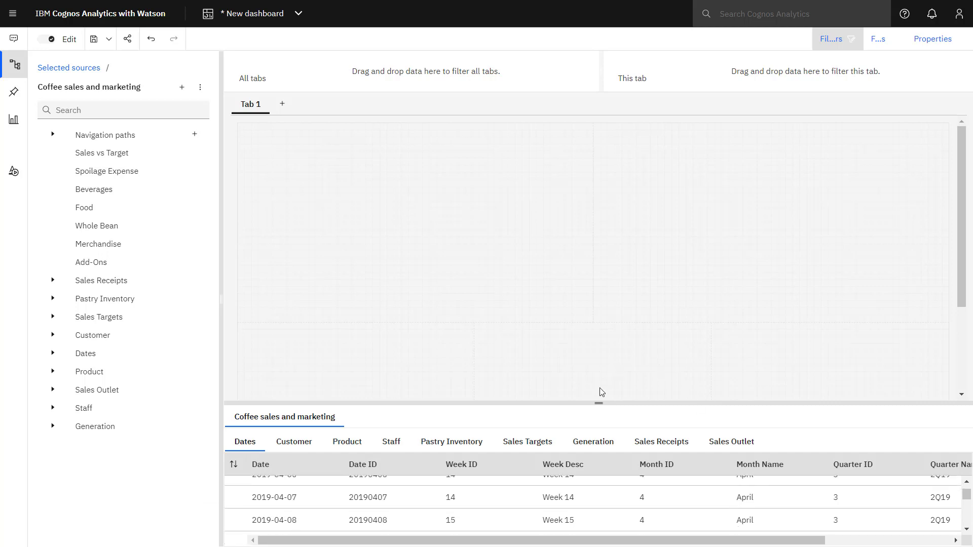
left_click_drag(599, 402, 599, 287)
scroll(576, 456, "down", 5)
left_click(291, 327)
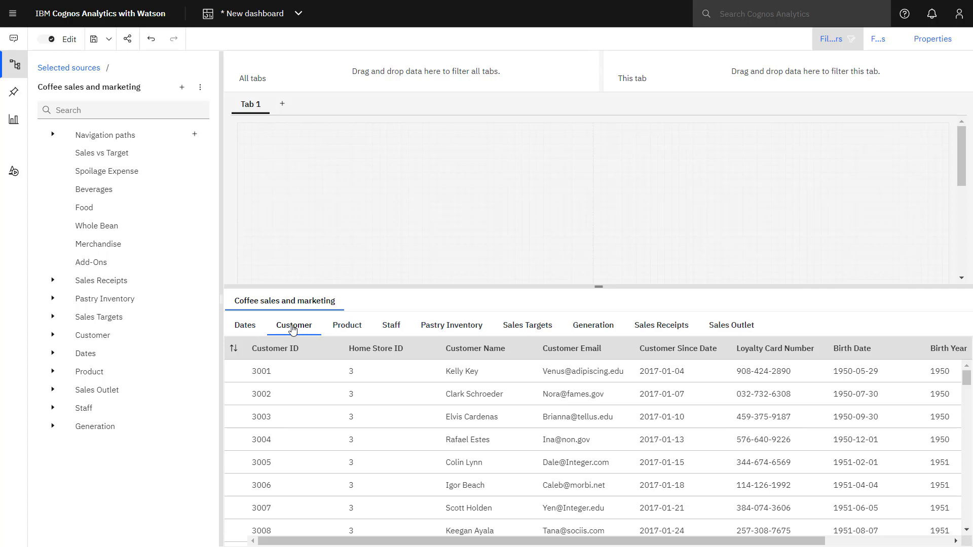
left_click_drag(599, 285, 618, 542)
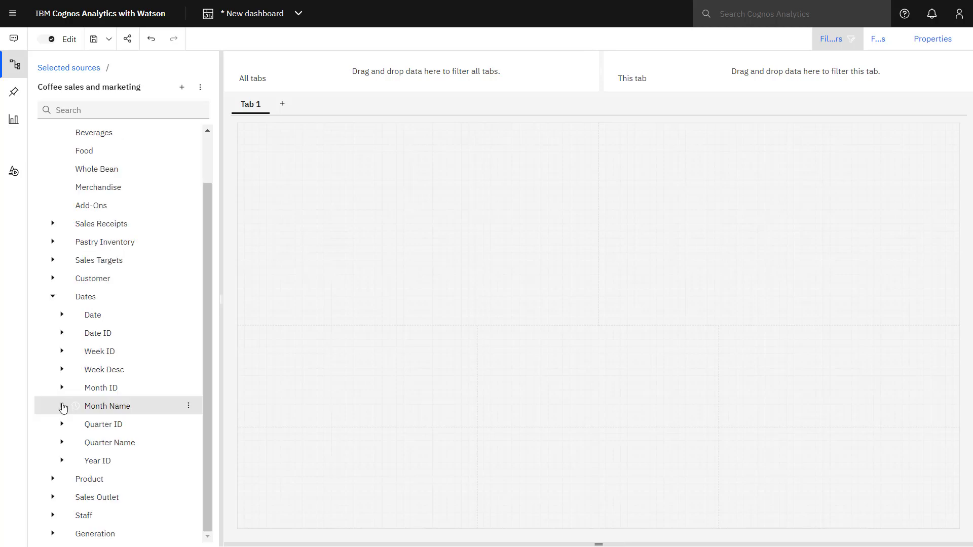
- Add a This tab filter of Month Name = April, then expand the Sales Receipts fields
left_click(62, 406)
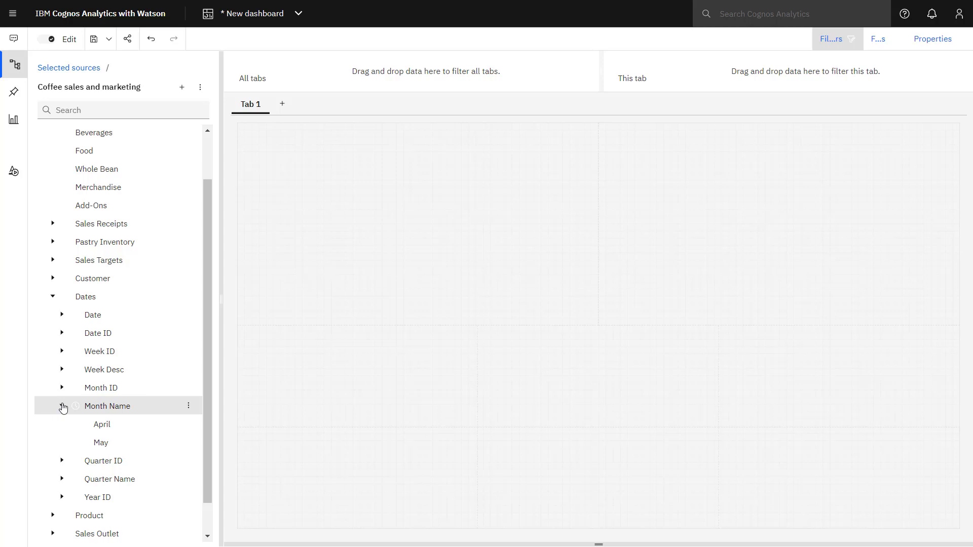
left_click(122, 430)
left_click_drag(122, 429, 708, 64)
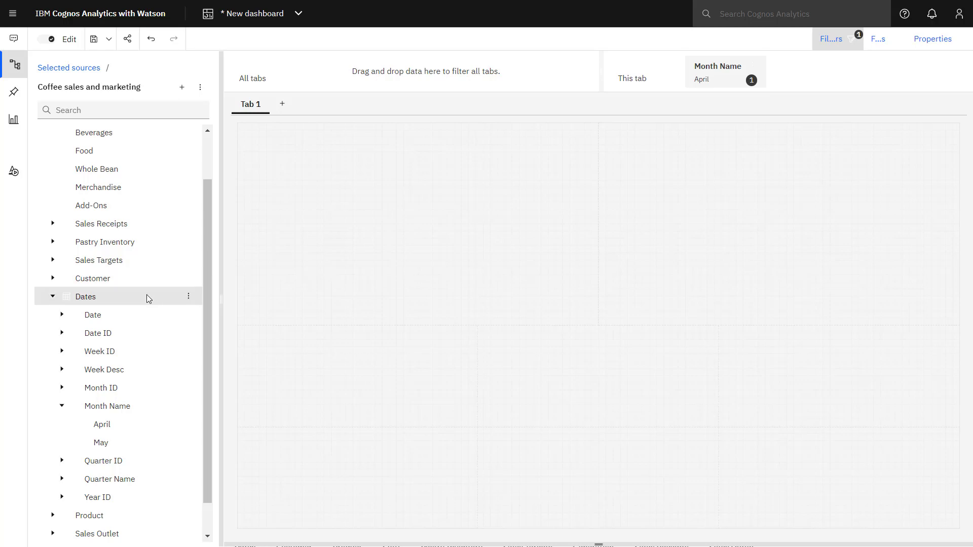
left_click(52, 223)
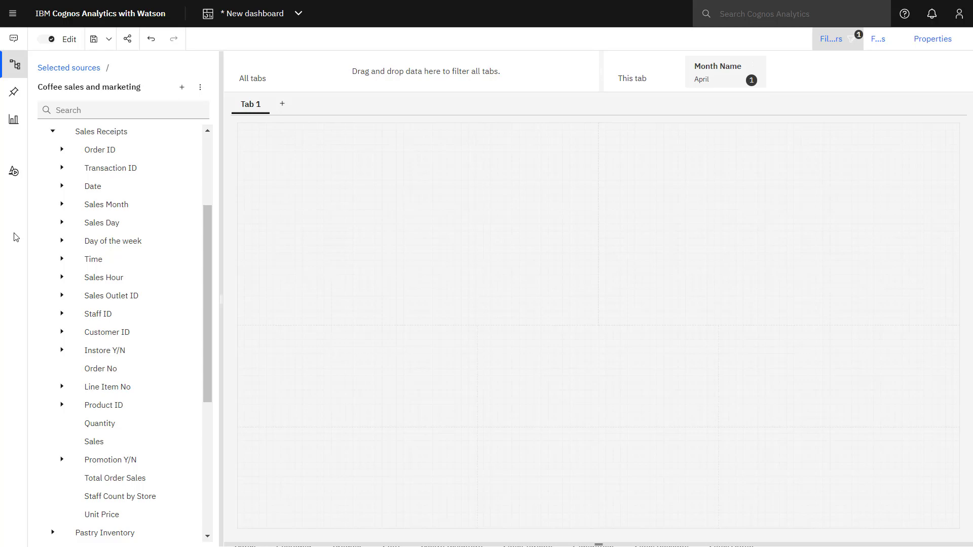
- Add a KPI with Sales as base value, Total Goal as target, locally filtered to Sales Month 4
left_click(15, 120)
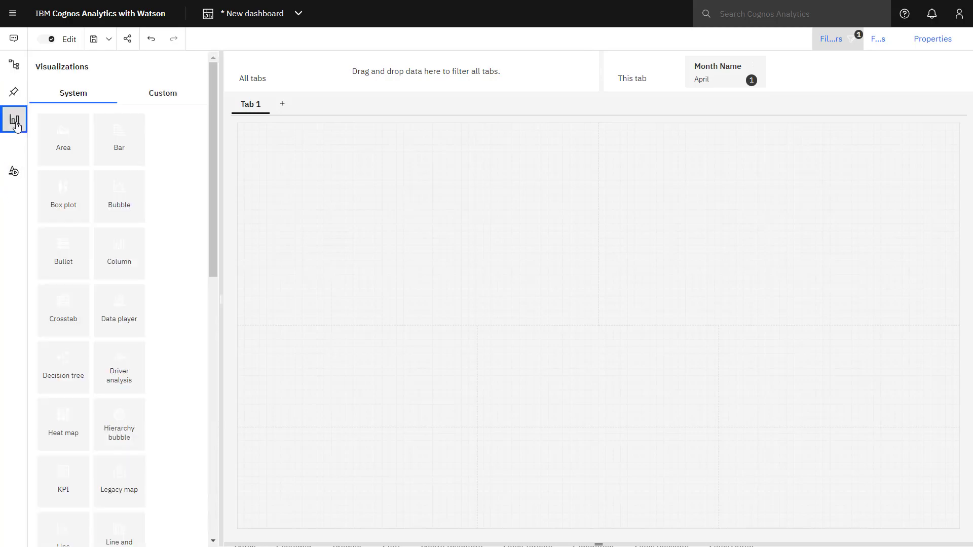
left_click_drag(74, 482, 299, 139)
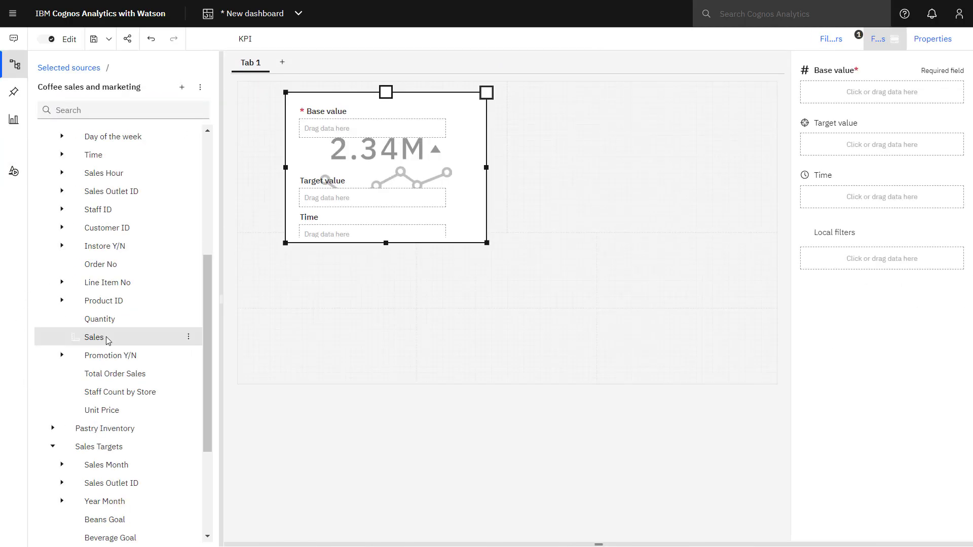
left_click_drag(113, 338, 807, 93)
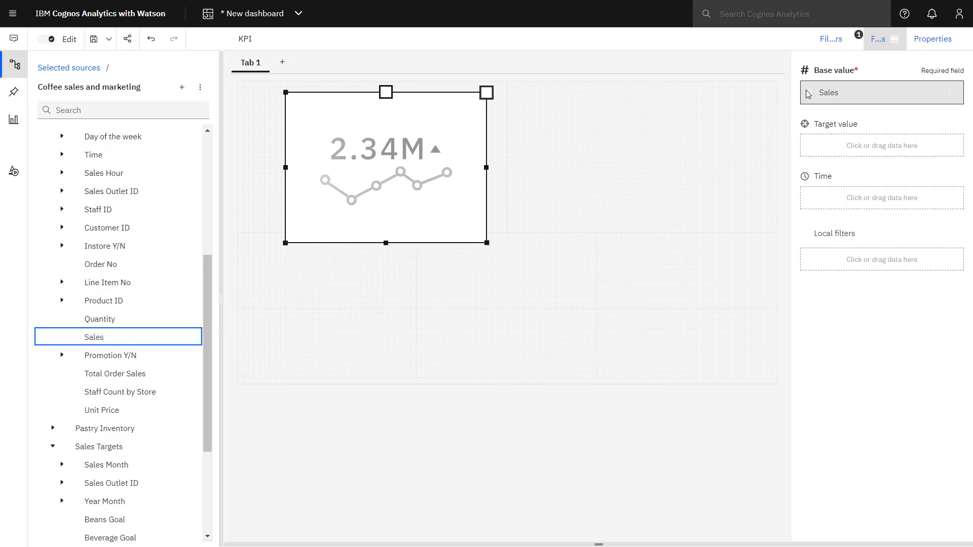
scroll(117, 354, "down", 3)
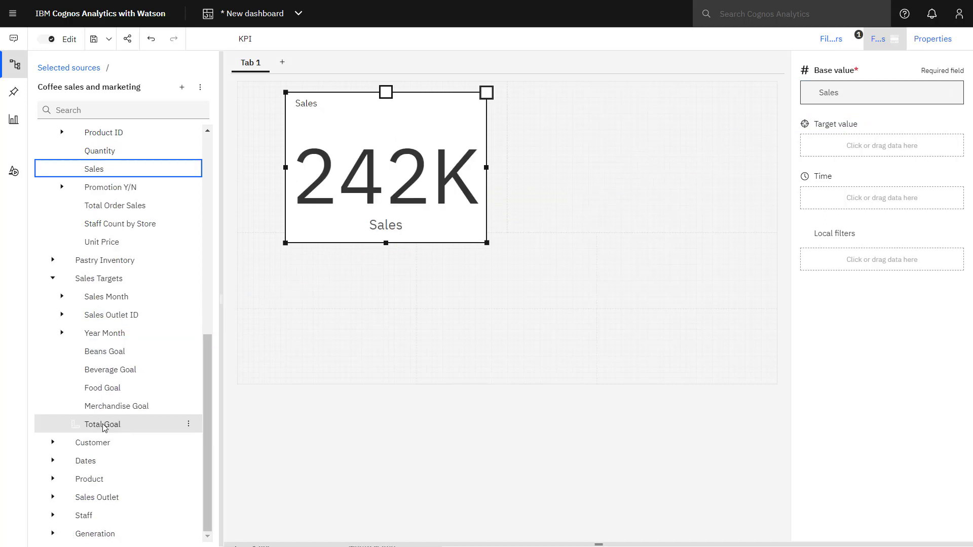
left_click_drag(102, 424, 875, 142)
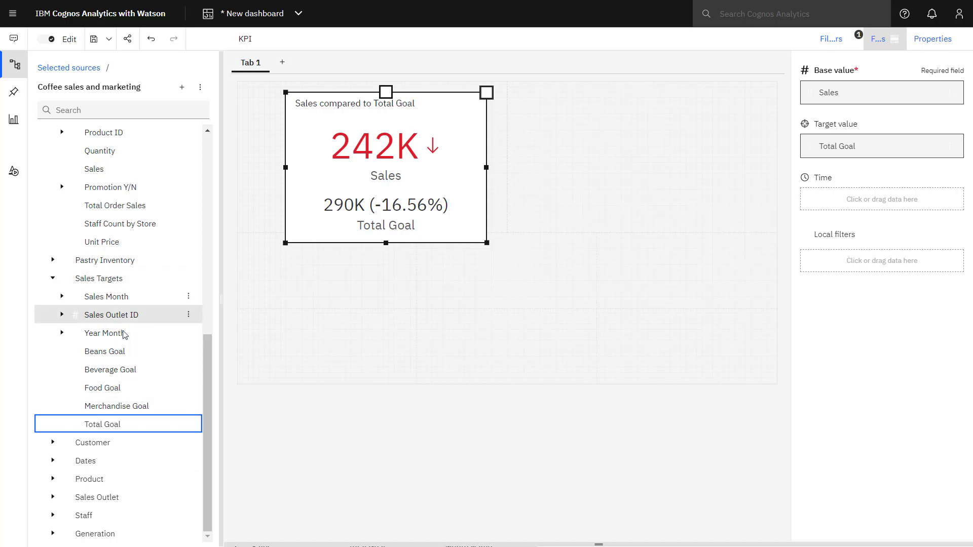
left_click(62, 297)
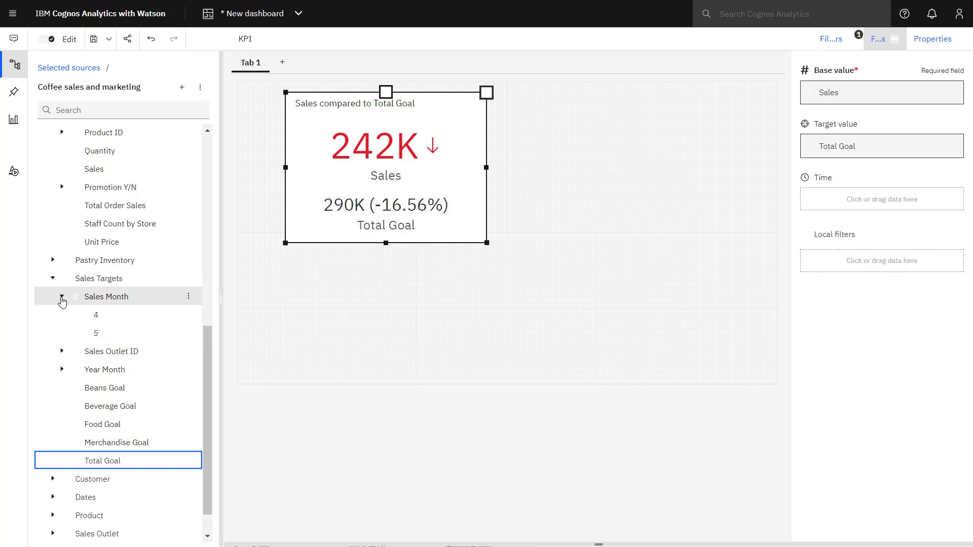
left_click_drag(96, 315, 866, 262)
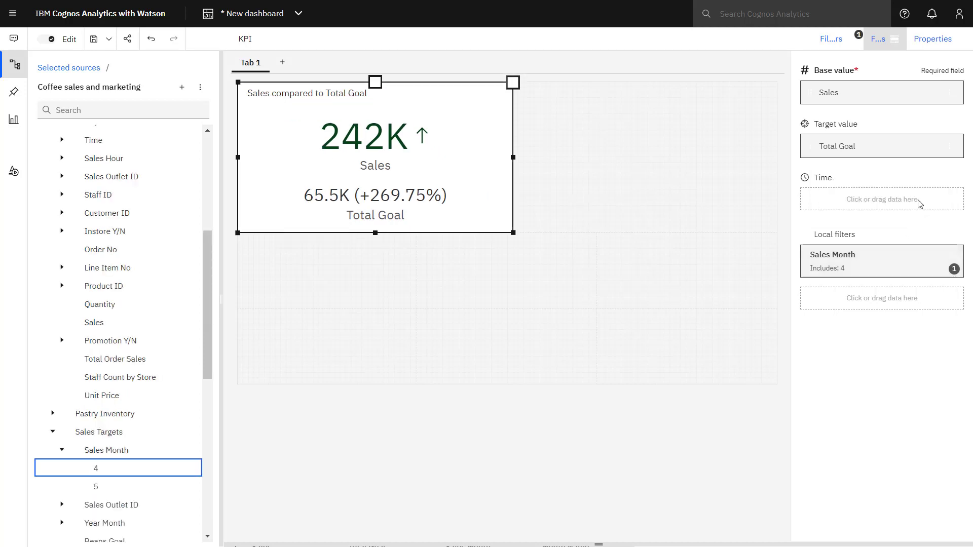
- Chart Sales by Store Address with Total Goal as the target
left_click(93, 322)
scroll(86, 321, "down", 8)
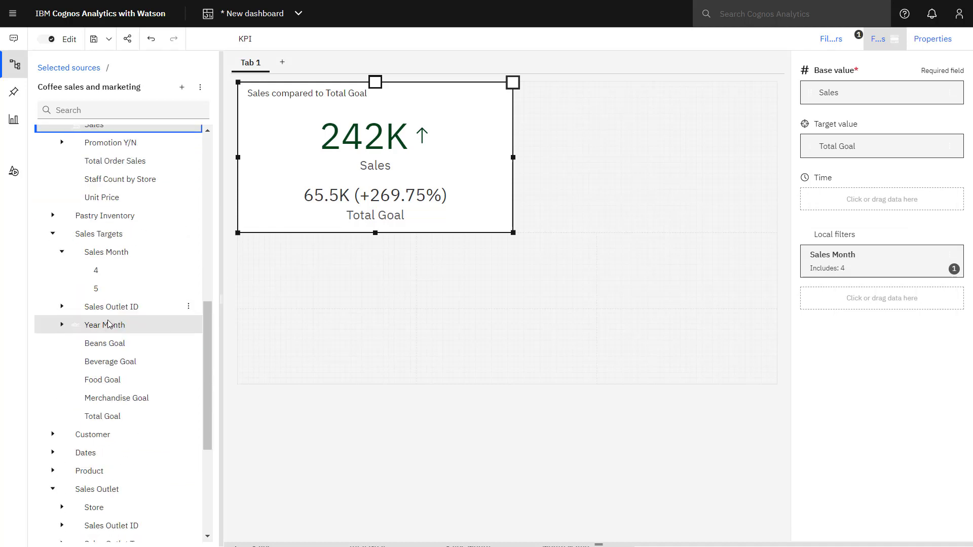
left_click(130, 350, "ctrl")
left_click_drag(130, 349, 312, 290)
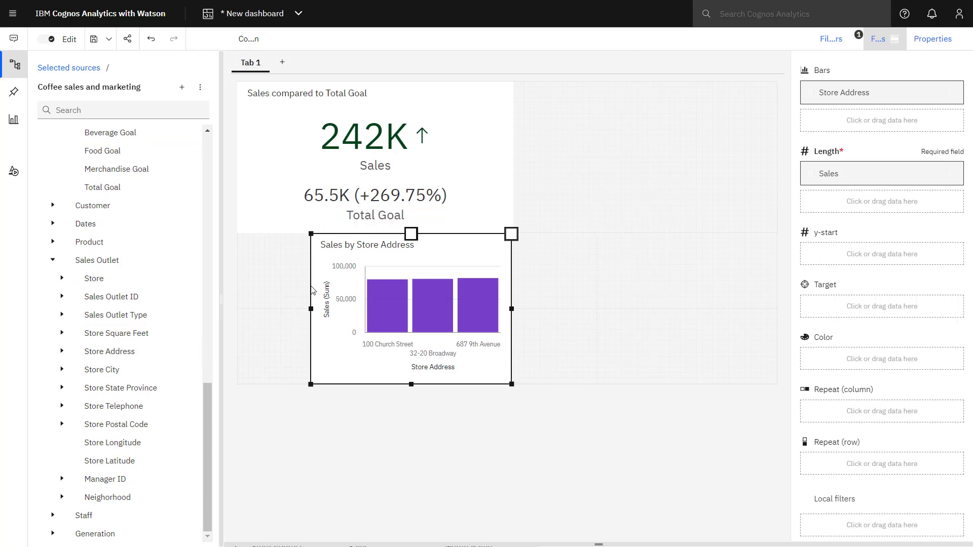
scroll(93, 441, "up", 5)
left_click_drag(93, 443, 811, 297)
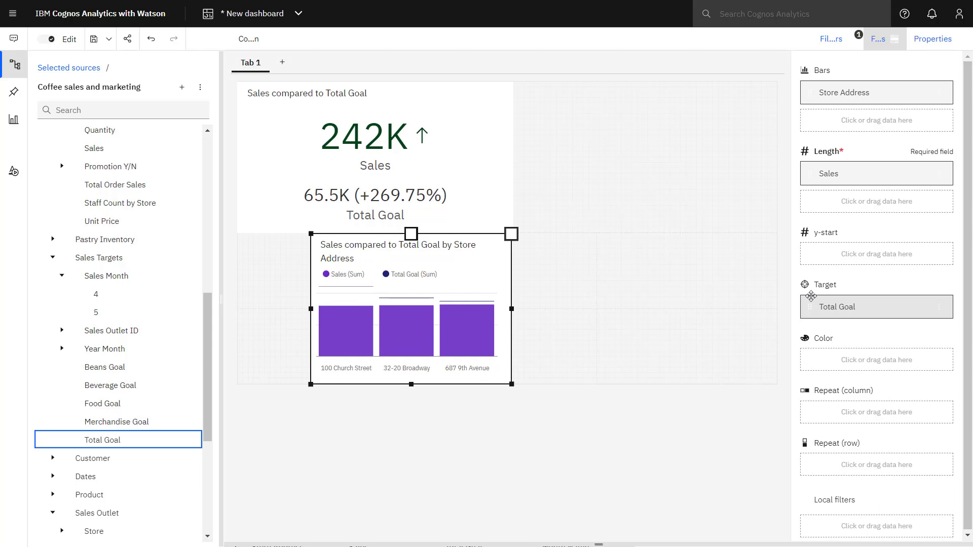
- Filter this tab to Sales Month 4
left_click(831, 38)
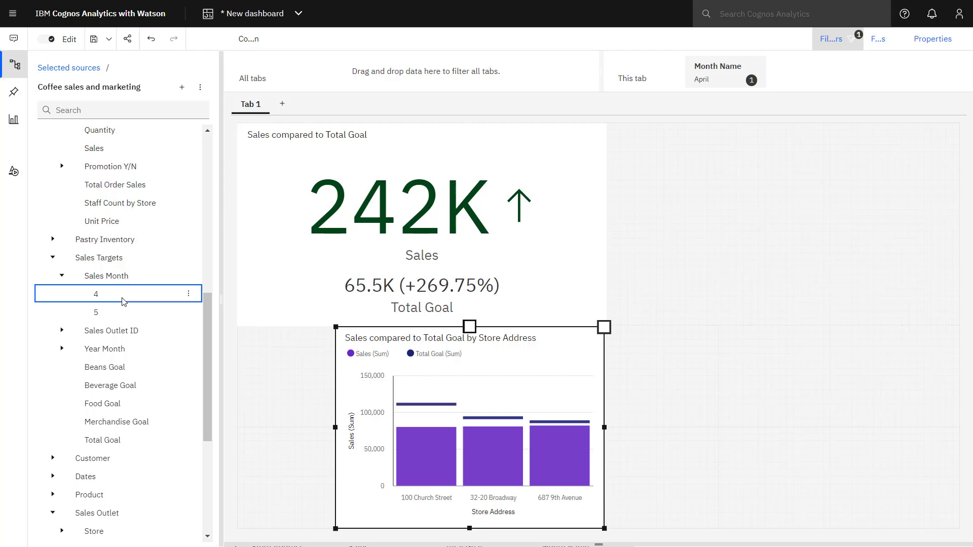
left_click(118, 298)
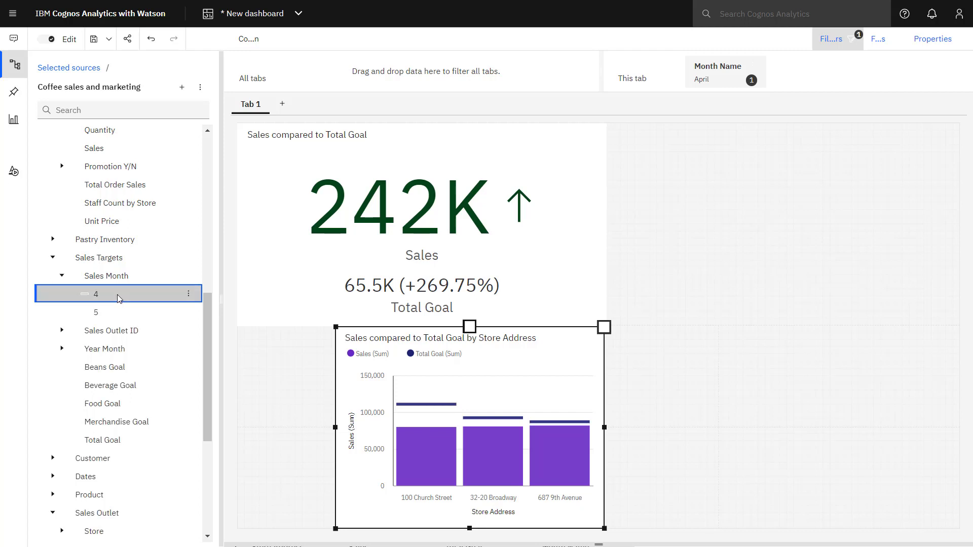
left_click_drag(117, 293, 803, 66)
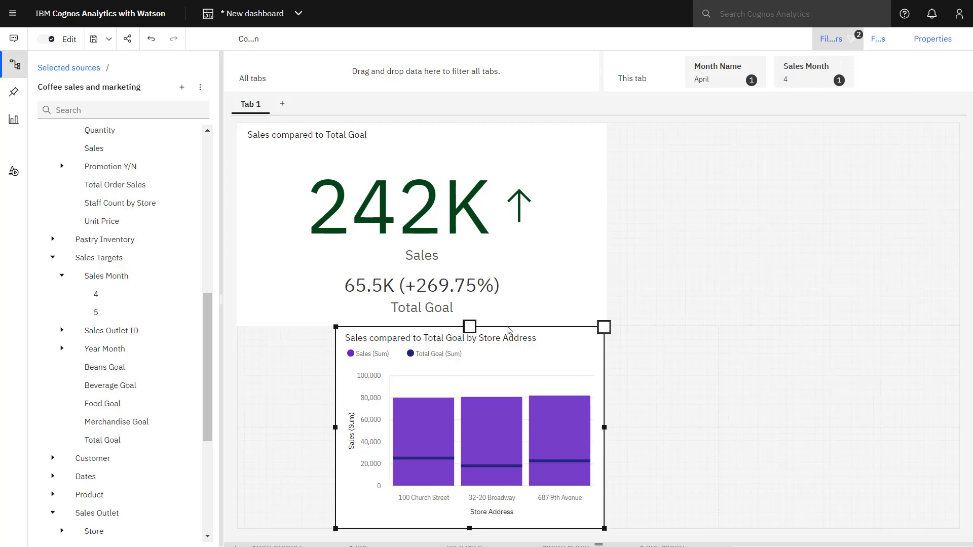
- Move the store chart to the left under the KPI and make it shorter and narrower
left_click_drag(469, 327, 371, 327)
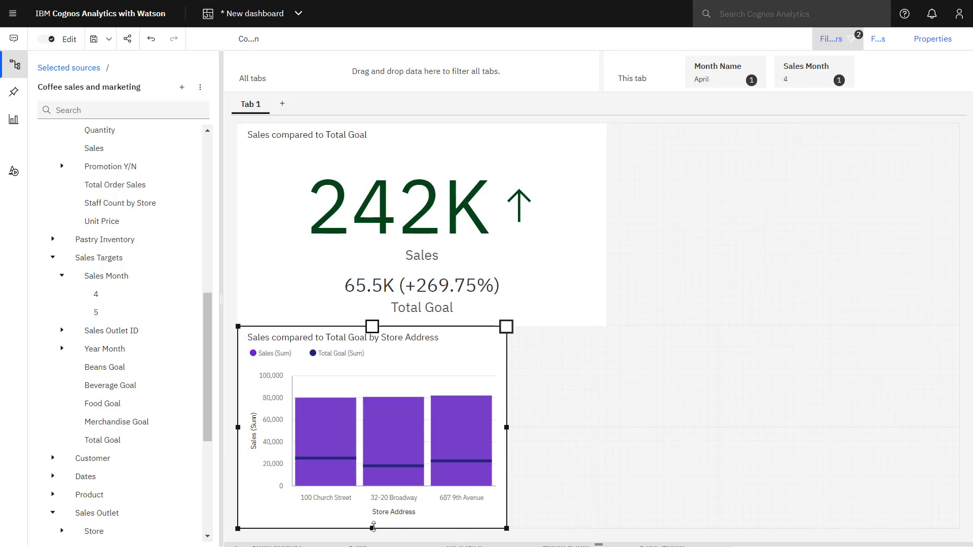
left_click_drag(372, 528, 374, 435)
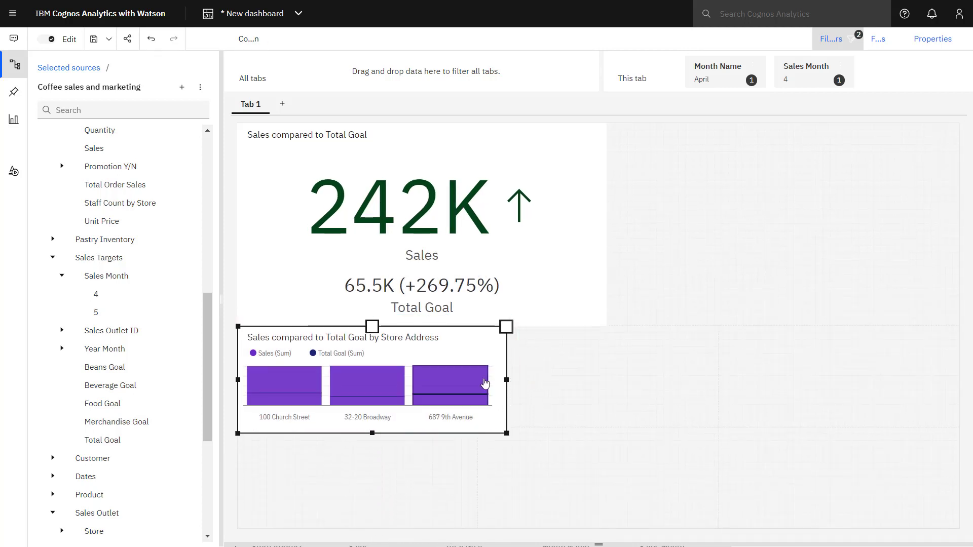
left_click_drag(507, 380, 480, 388)
left_click(525, 363)
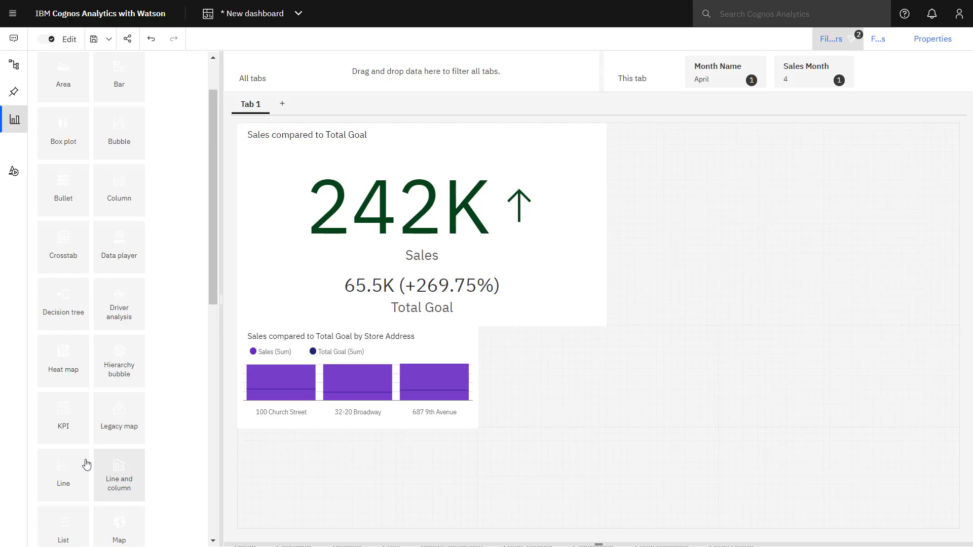
- Add a line chart of Sales by Sales Day beside the bar chart, resized to match its height
left_click_drag(68, 474, 509, 335)
left_click_drag(555, 247, 527, 254)
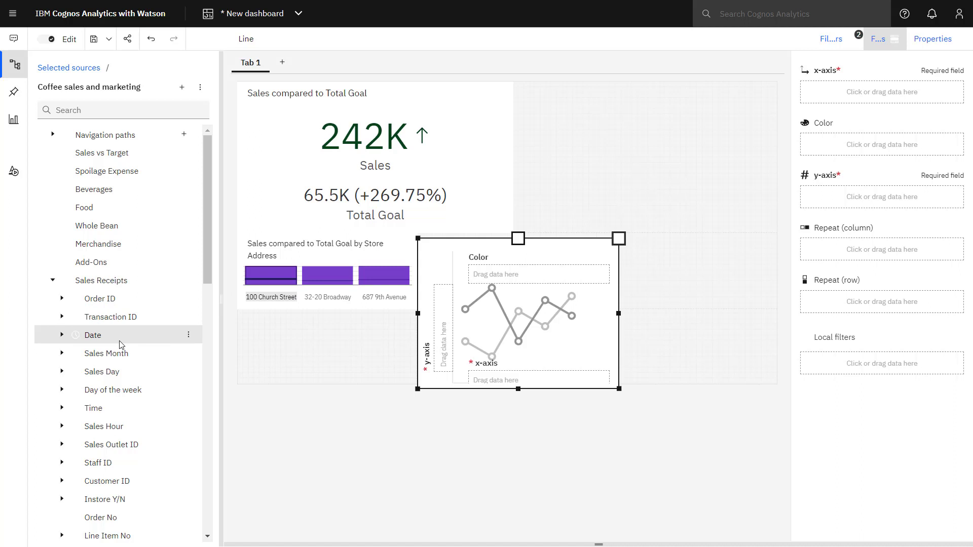
left_click_drag(102, 374, 467, 379)
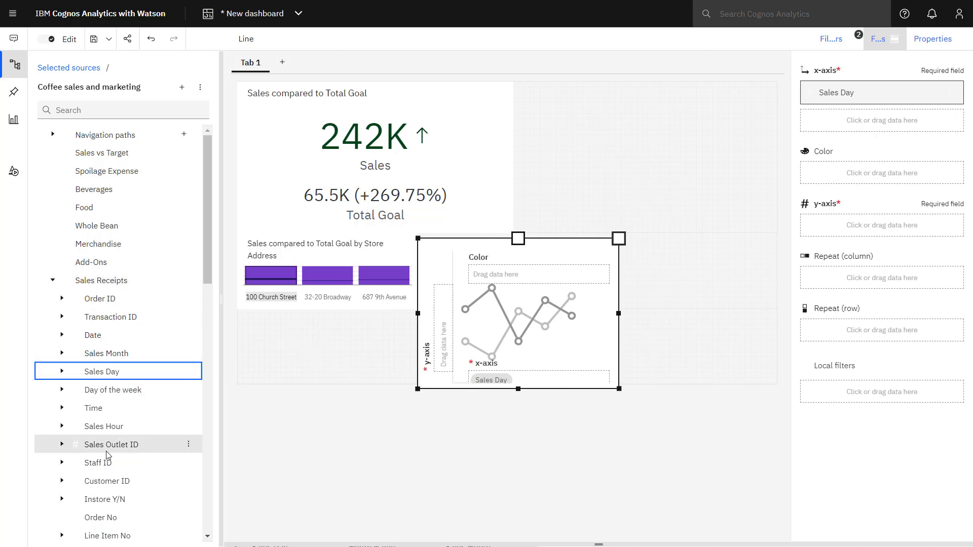
scroll(101, 459, "down", 3)
left_click_drag(97, 465, 423, 322)
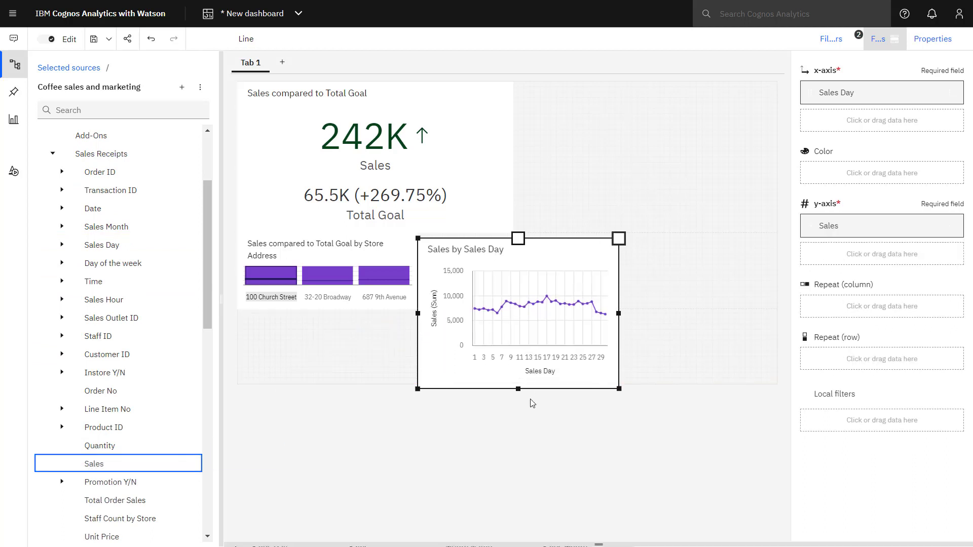
left_click_drag(519, 388, 579, 304)
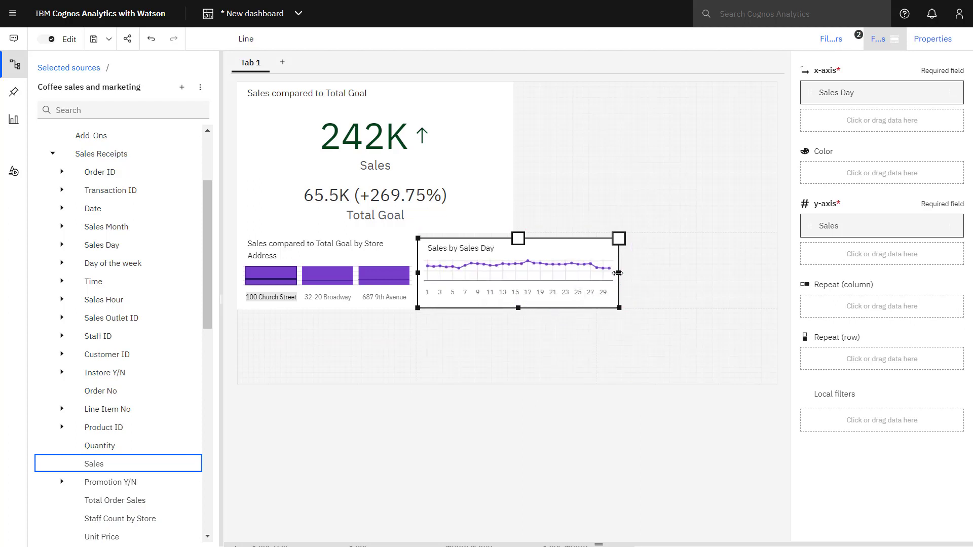
mouse_move(618, 273)
left_mouse_down()
mouse_move(582, 275)
mouse_move(598, 274)
left_mouse_up()
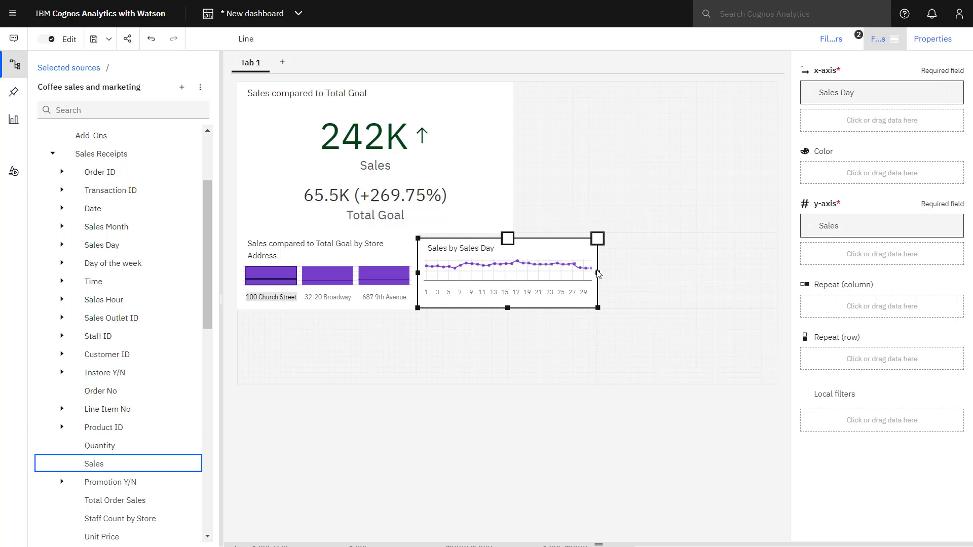
- View the Sales by Sales Day line chart enlarged, then return to the dashboard
left_click(597, 239)
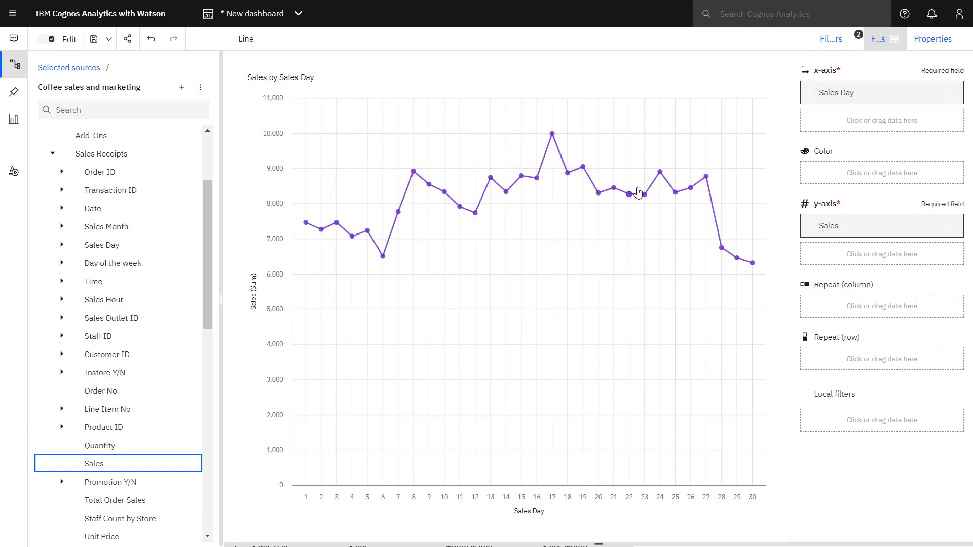
left_click(786, 65)
left_click(785, 66)
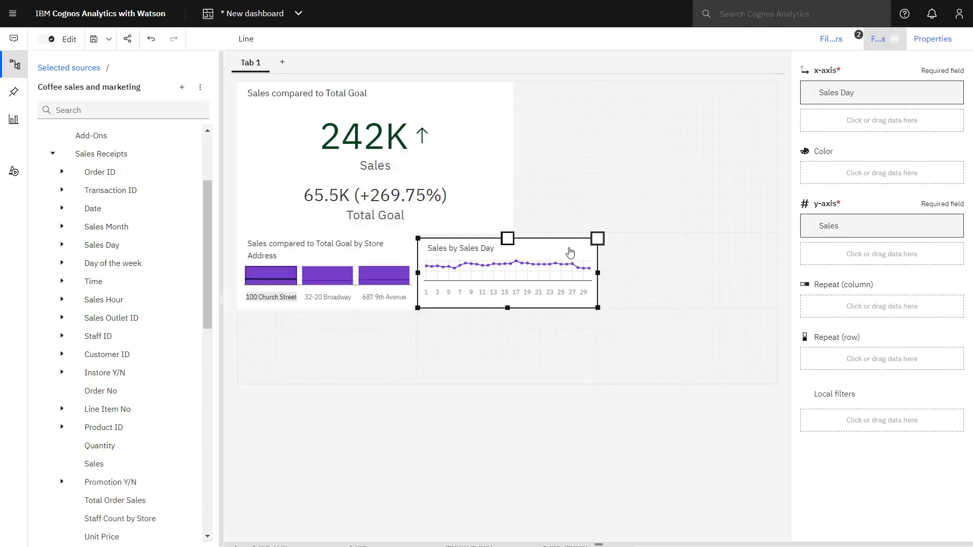
left_click(656, 275)
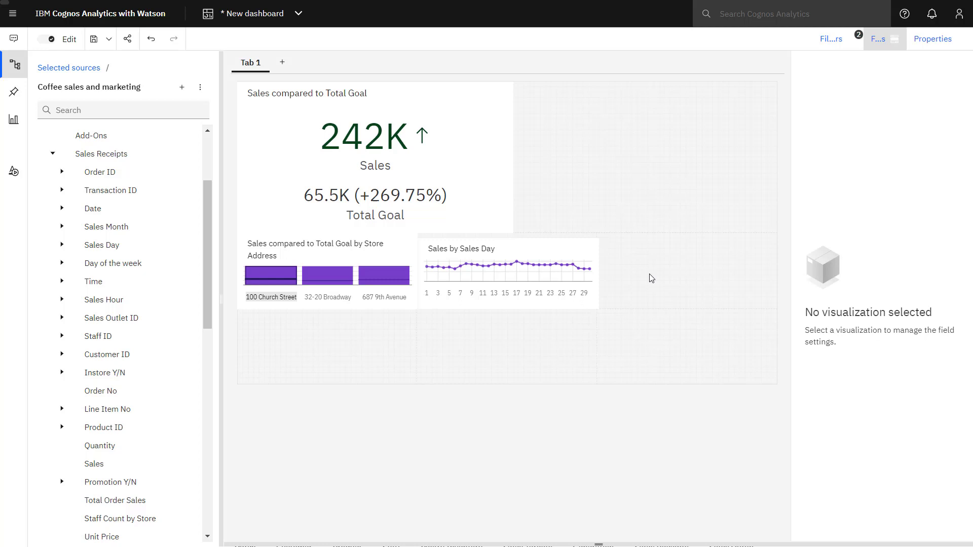
- Turn on insights with only the 8073 average line, and verify it in focus view
left_click(587, 252)
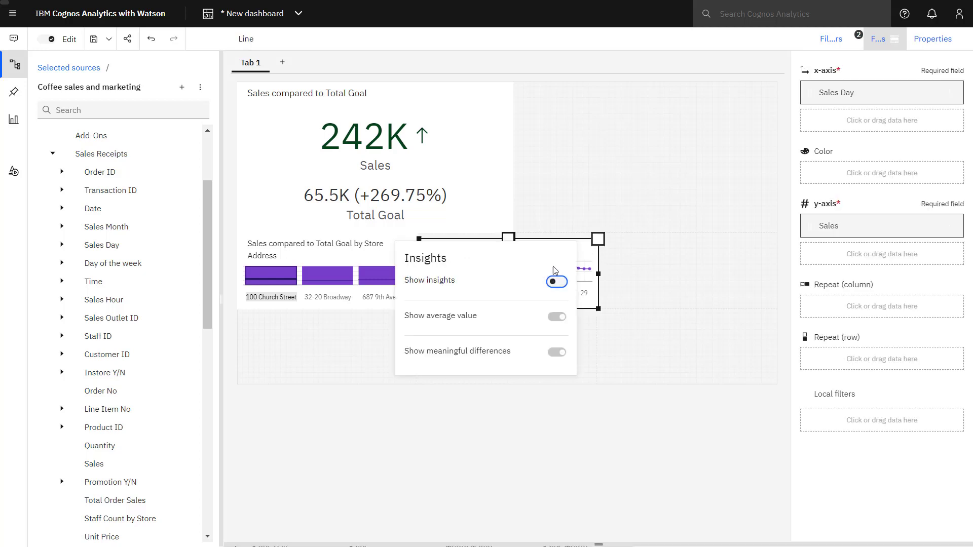
left_click(556, 282)
left_click(553, 365)
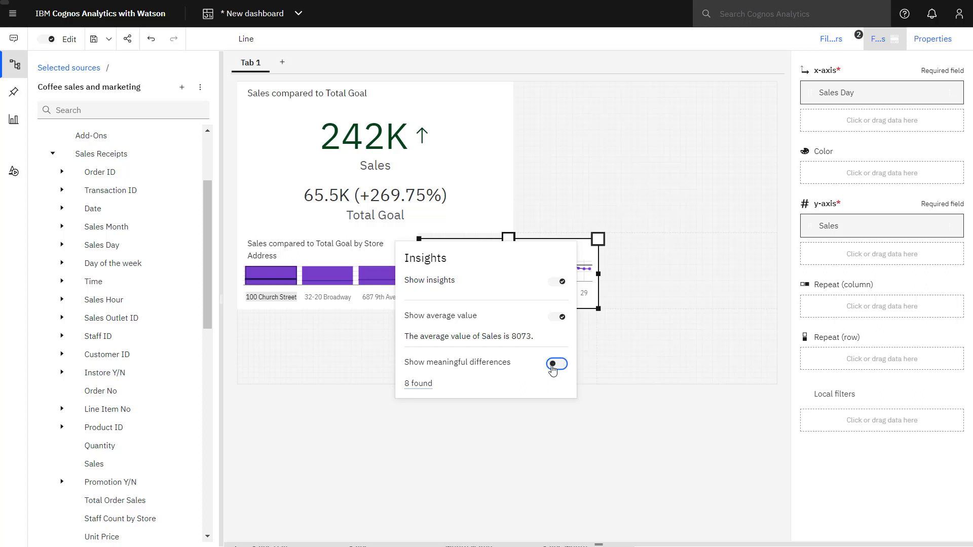
left_click(672, 288)
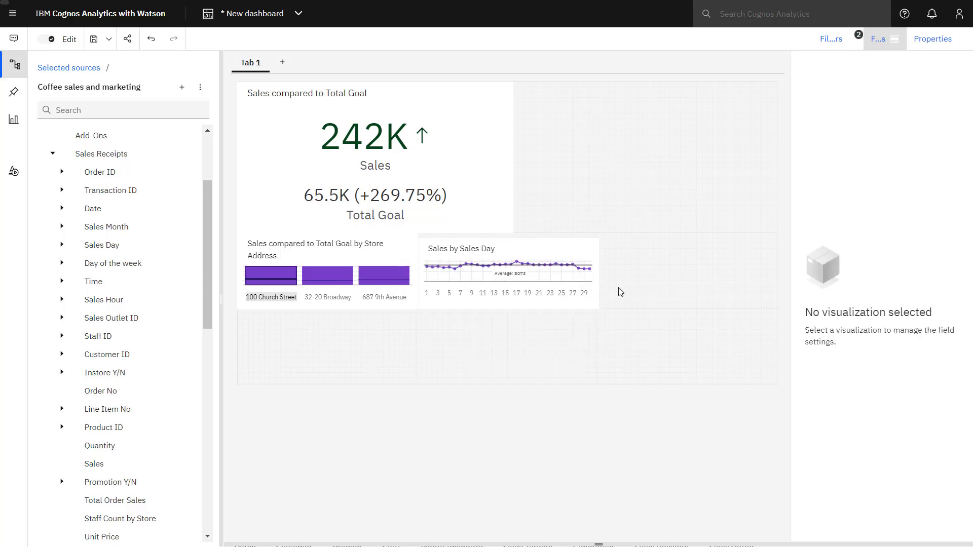
left_click(590, 247)
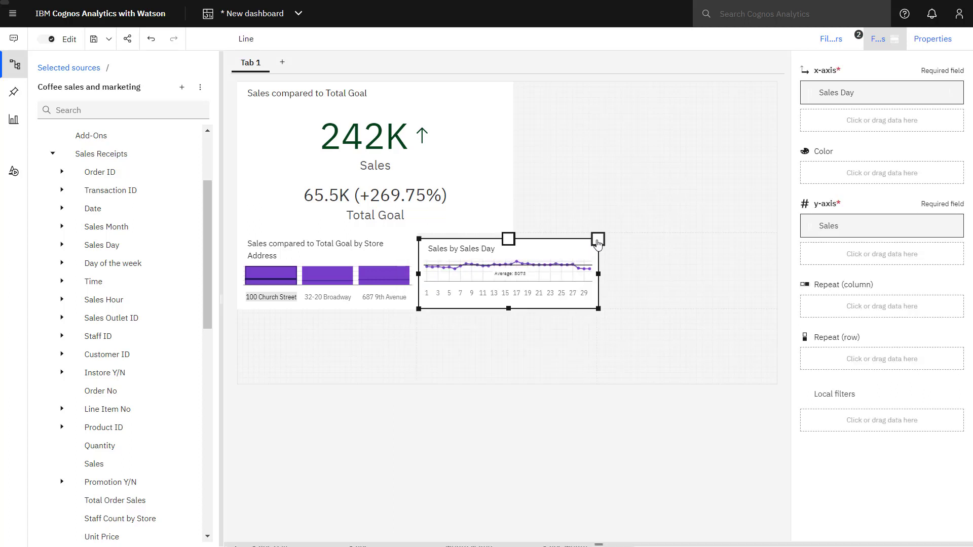
left_click(598, 244)
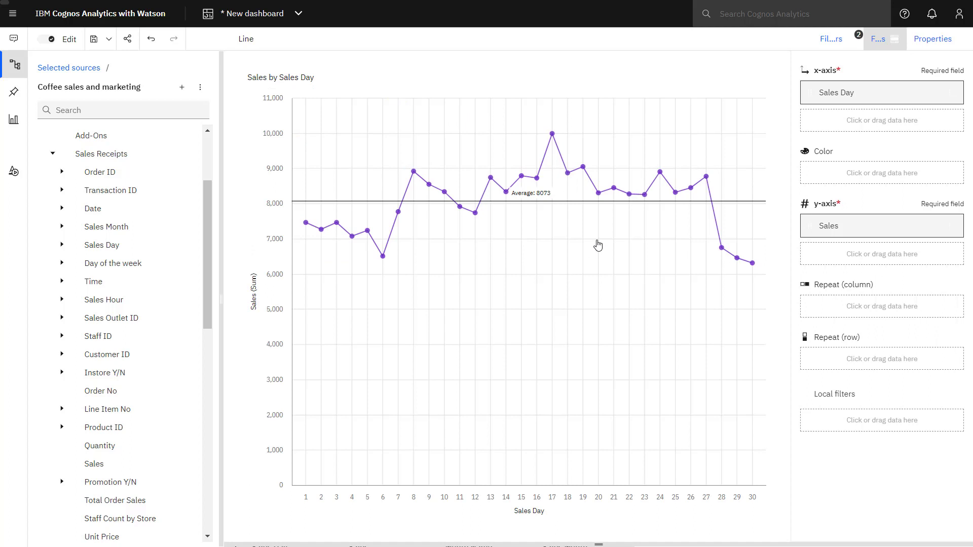
left_click(676, 249)
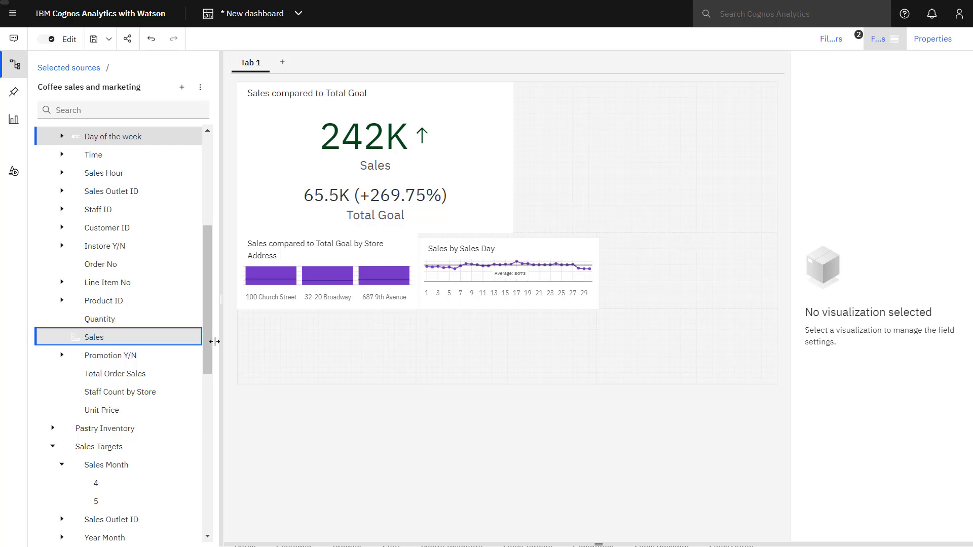
- Add a Sales by Day of the week bar chart, custom-sorted Monday, Tuesday through Sunday
left_click_drag(177, 339, 610, 243)
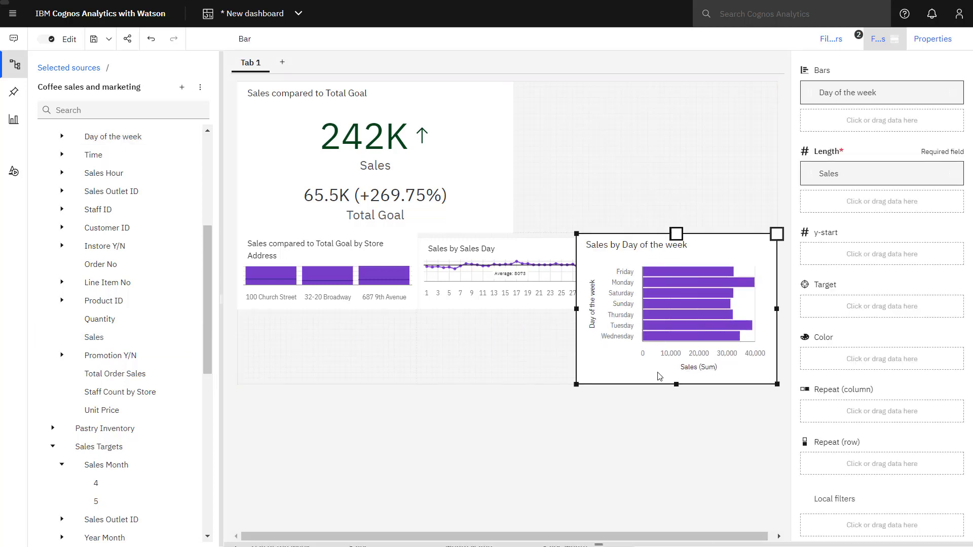
left_click(952, 95)
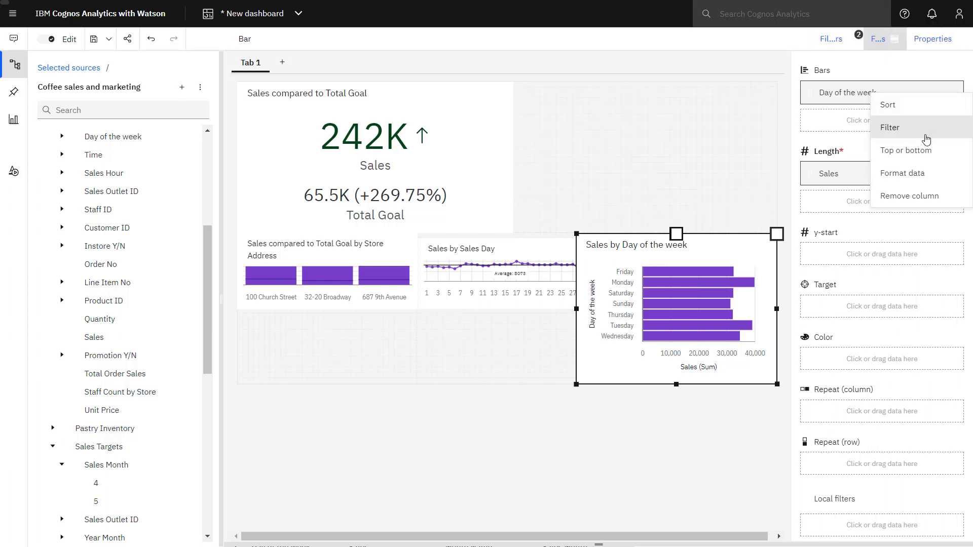
mouse_move(887, 105)
left_click(800, 175)
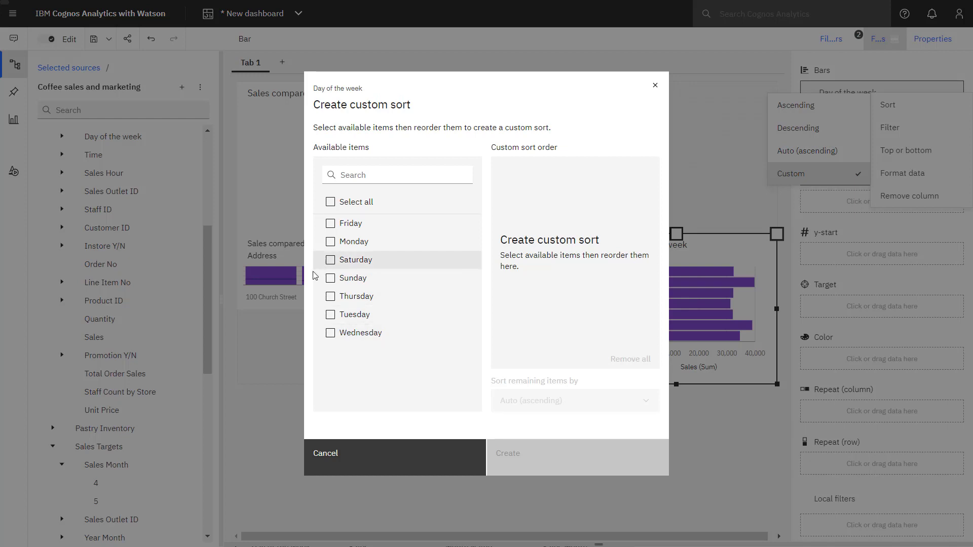
left_click(331, 243)
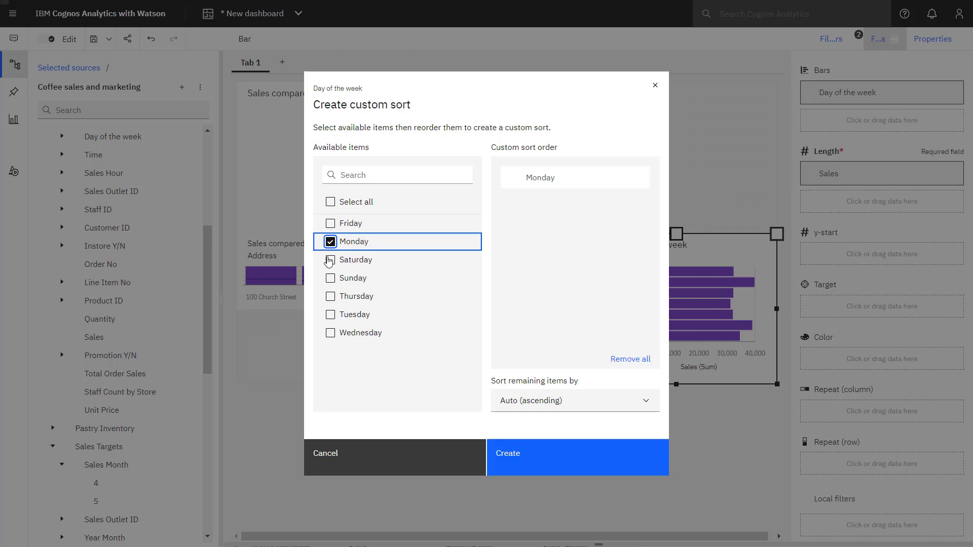
left_click(330, 314)
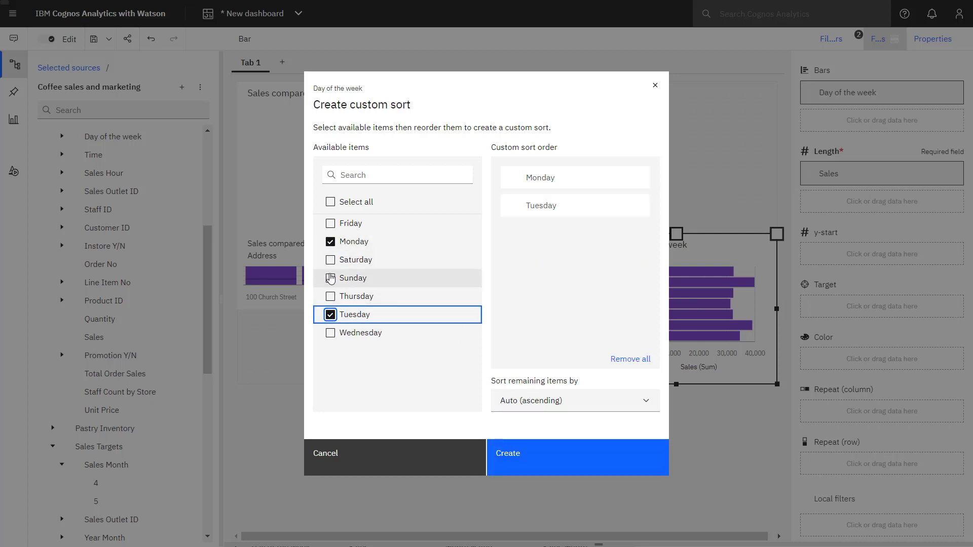
left_click(330, 334)
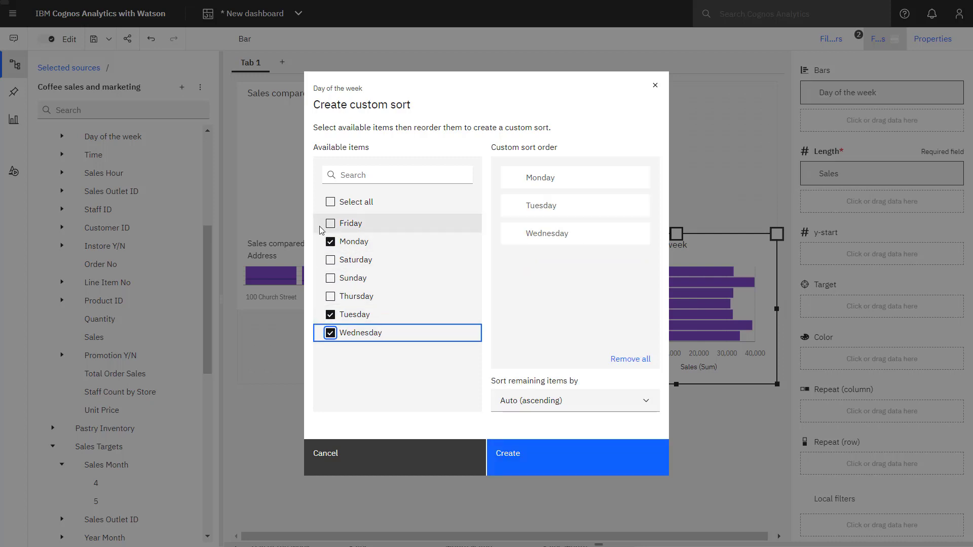
left_click(332, 298)
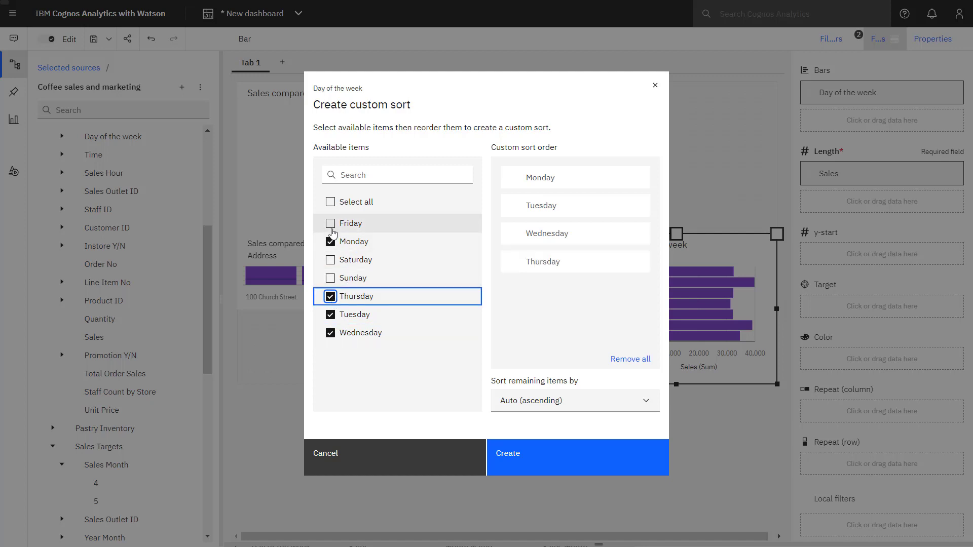
left_click(330, 224)
left_click(330, 260)
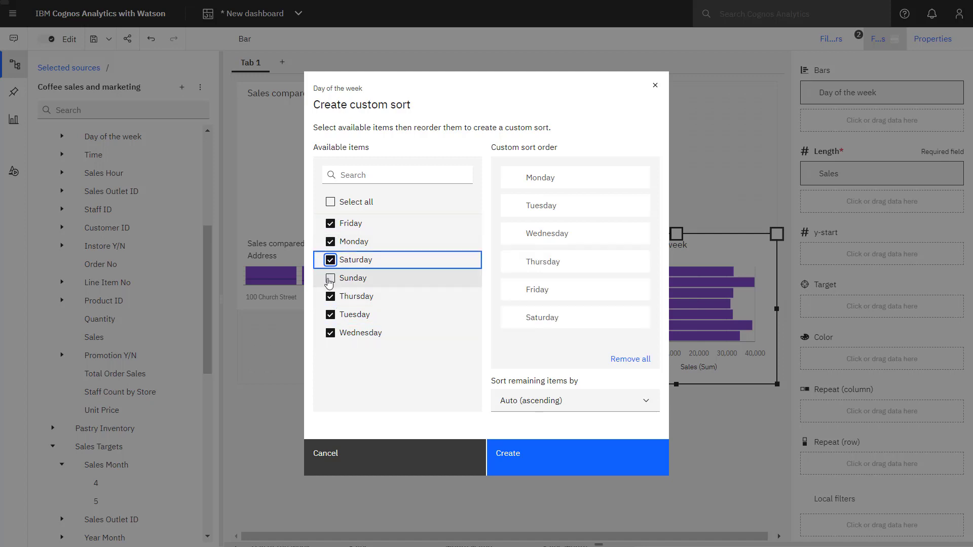
left_click(330, 278)
left_click(529, 459)
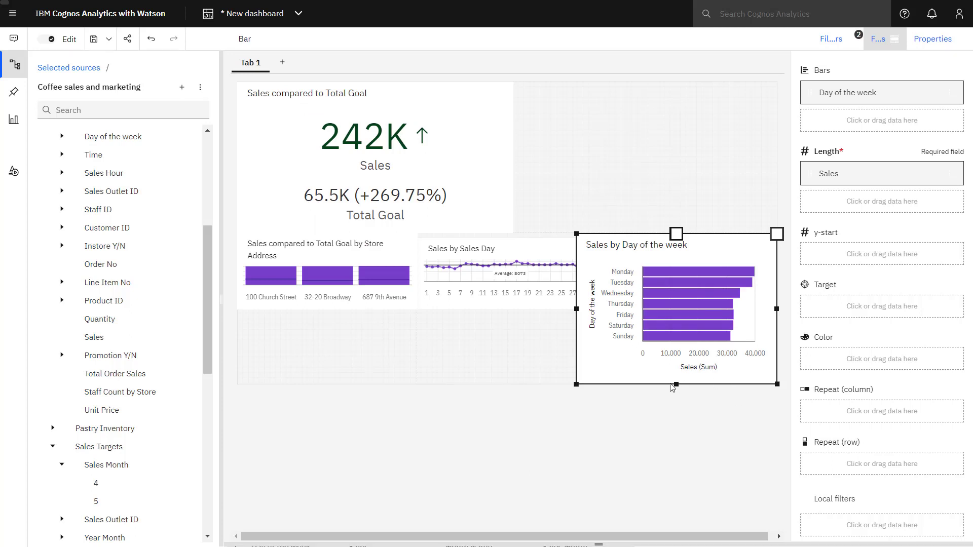
- Shorten the Day of the week bar chart to the height of the neighbouring charts
left_click_drag(675, 384, 681, 315)
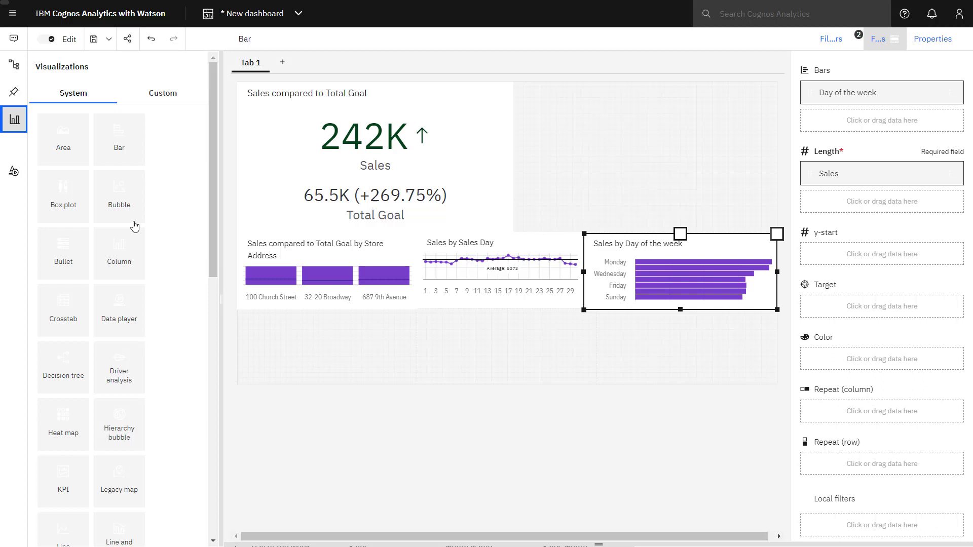
- Add a bubble chart: Day of the week on x-axis, Sales Hour on y-axis, bubbles sized by Sales
left_click_drag(133, 221, 598, 108)
scroll(99, 466, "down", 3)
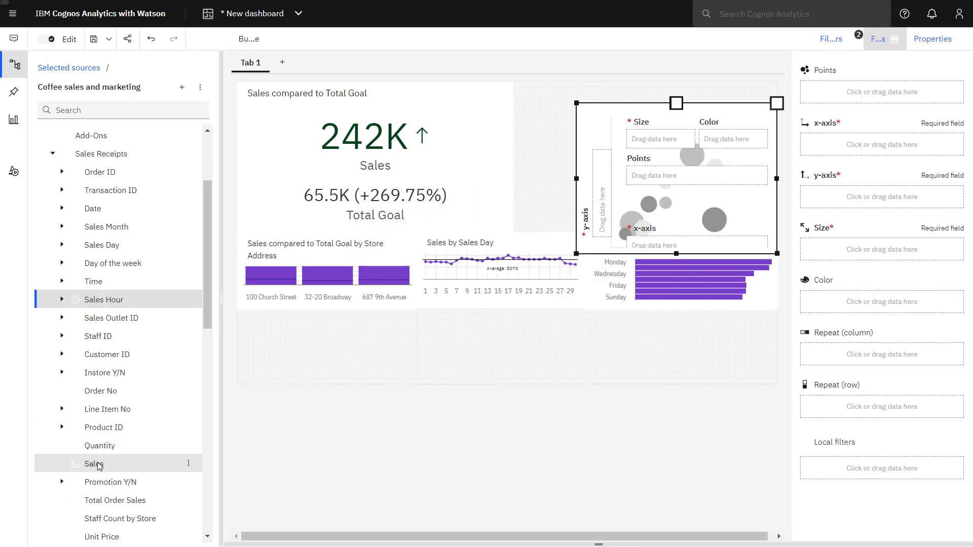
left_click(98, 466)
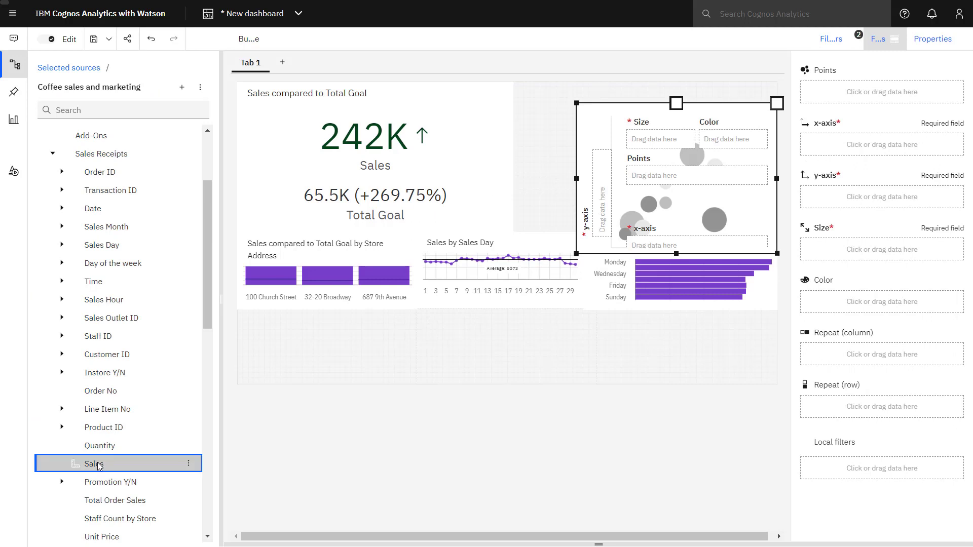
left_click_drag(99, 466, 830, 255)
left_click(139, 390)
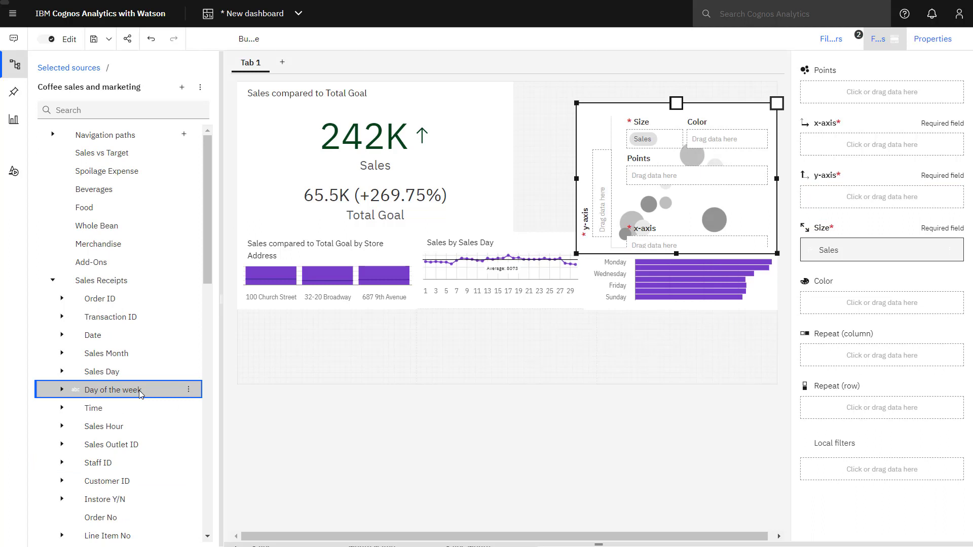
left_click_drag(139, 390, 813, 141)
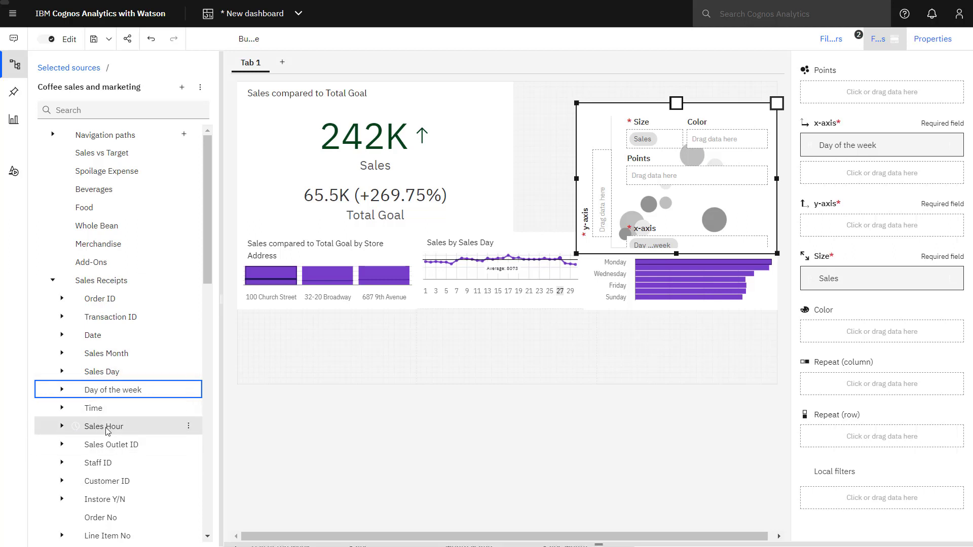
left_click_drag(107, 429, 805, 223)
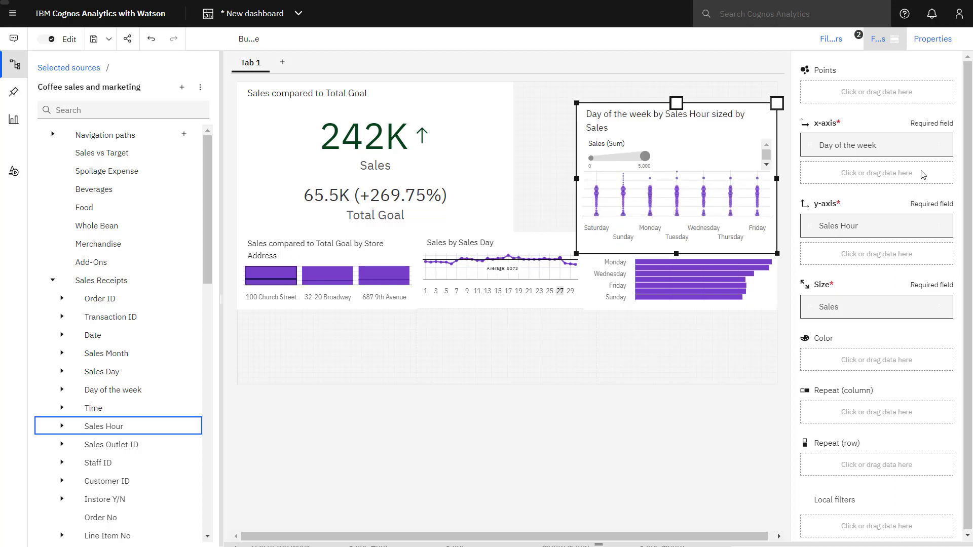
- Give Day of the week a custom sort ordered Monday through Sunday
left_click(940, 148)
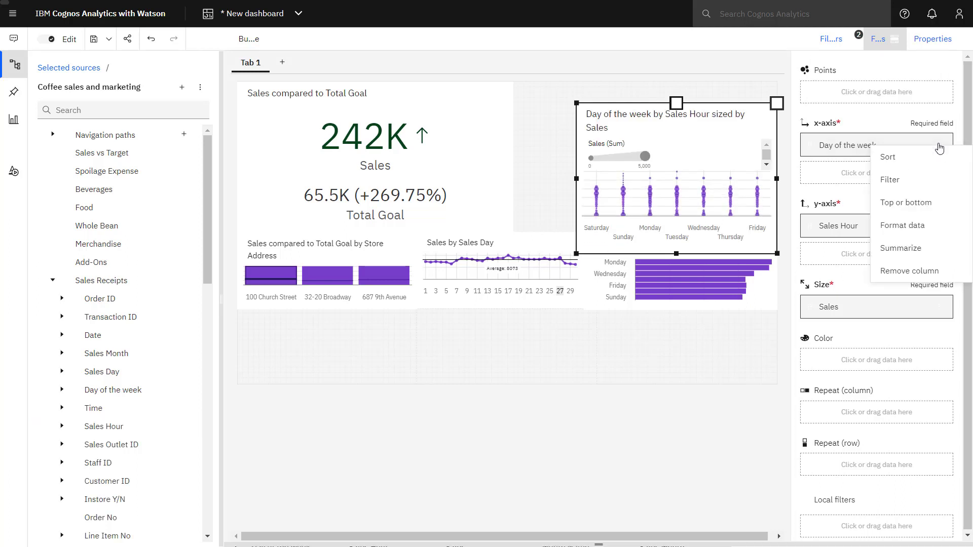
mouse_move(892, 157)
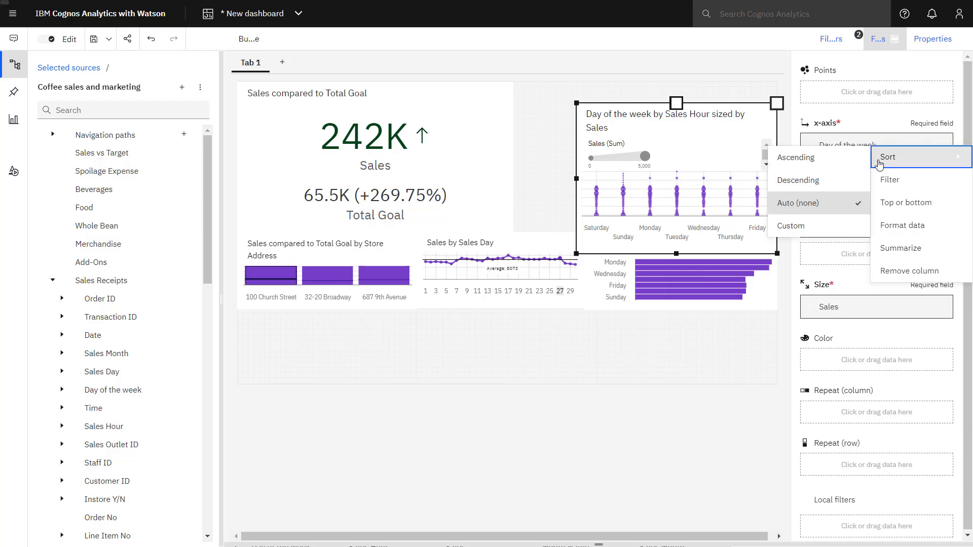
left_click(792, 229)
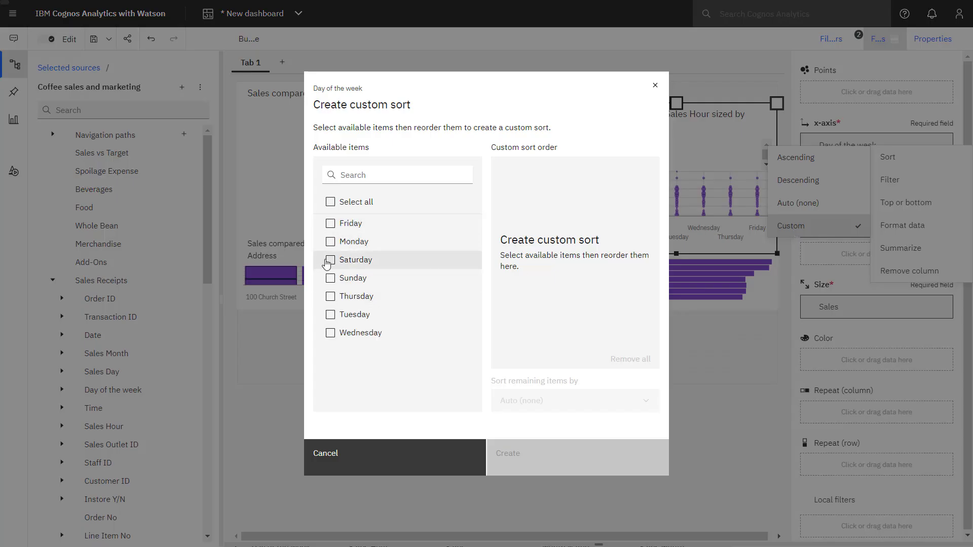
left_click(330, 242)
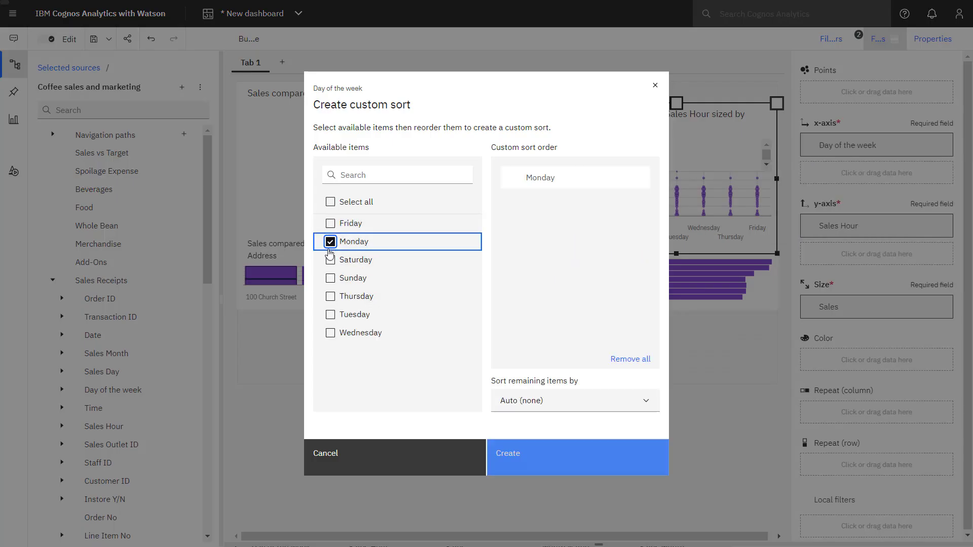
left_click(330, 314)
left_click(330, 333)
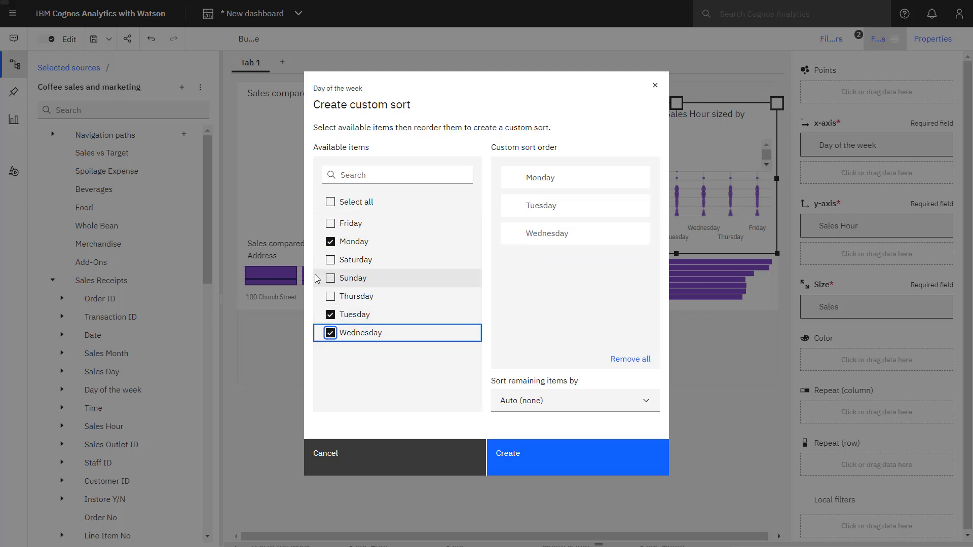
left_click(330, 296)
left_click(331, 223)
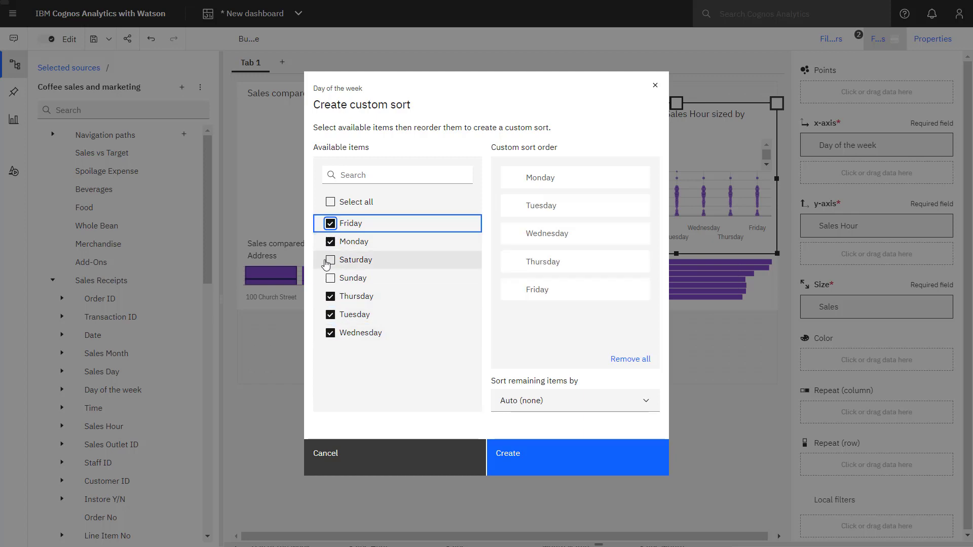
left_click(330, 260)
left_click(329, 278)
left_click(533, 466)
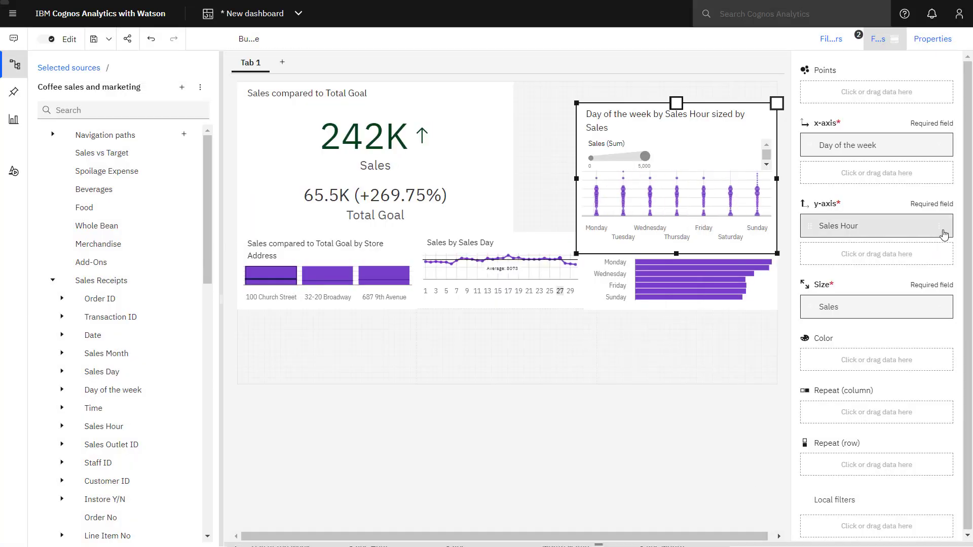
- Give Sales Hour a custom sort that includes every hour
left_click(939, 228)
mouse_move(938, 236)
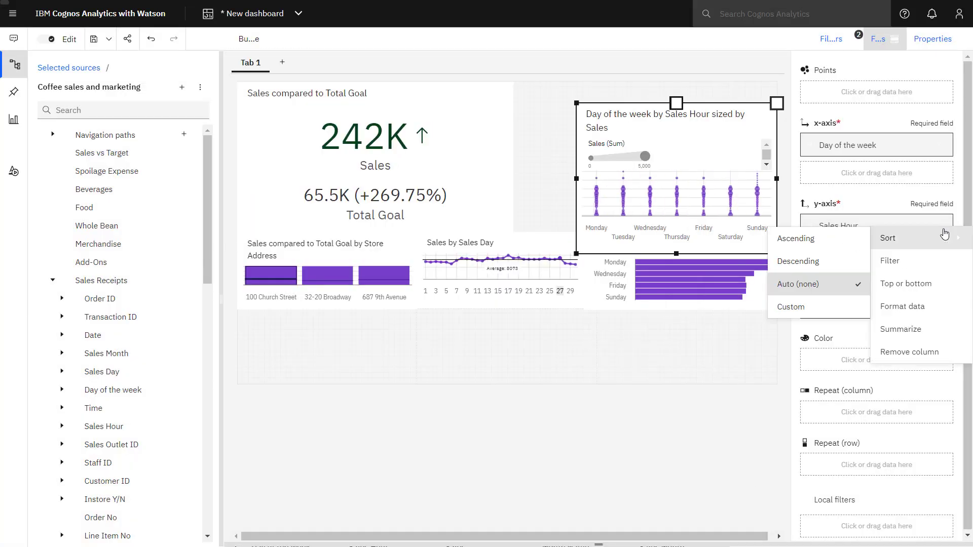
left_click(798, 307)
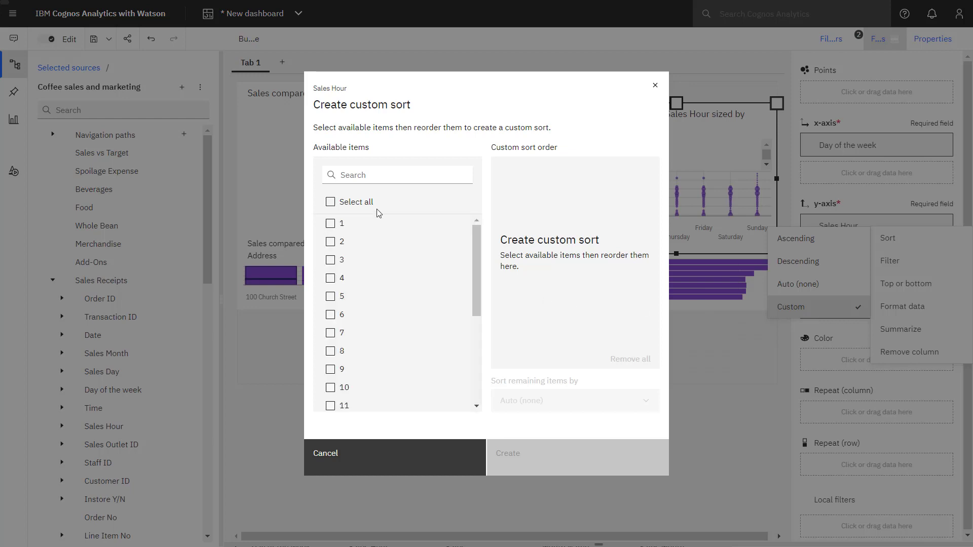
left_click(330, 201)
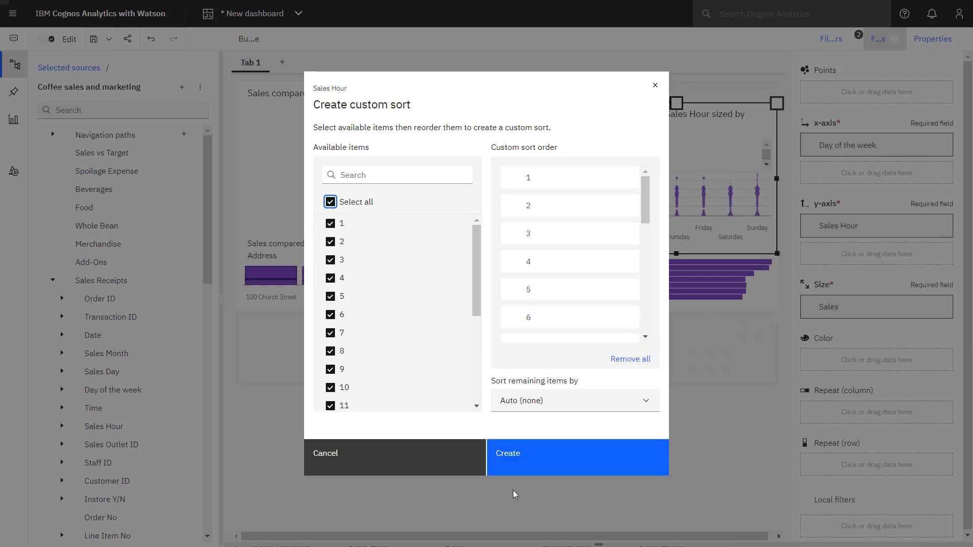
left_click(514, 464)
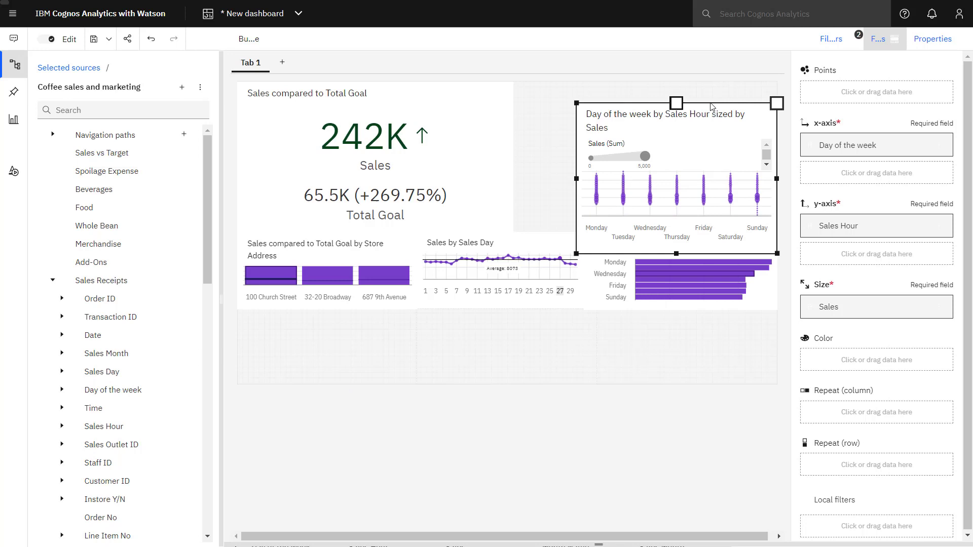
- Maximize the day-by-hour bubble chart to review it, then restore it to normal size
left_click(777, 105)
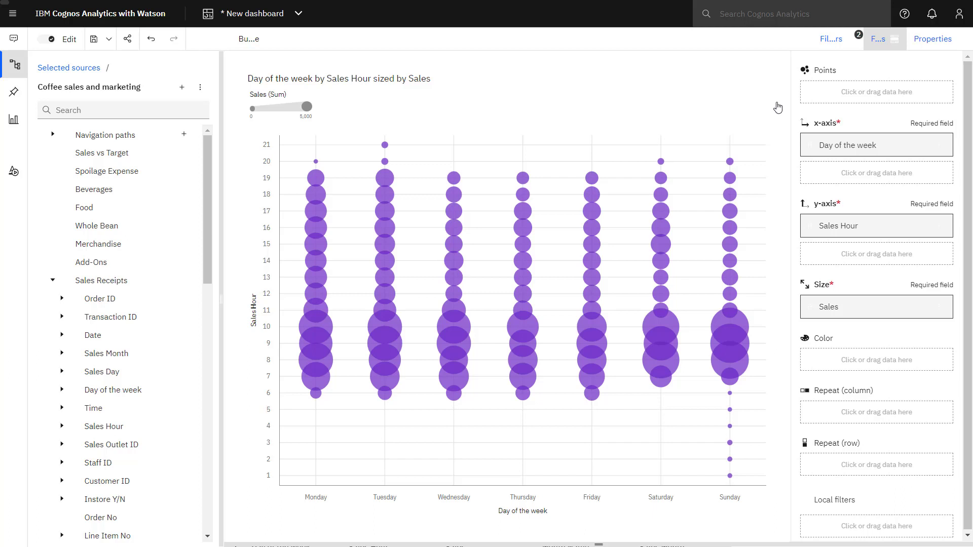
left_click(778, 108)
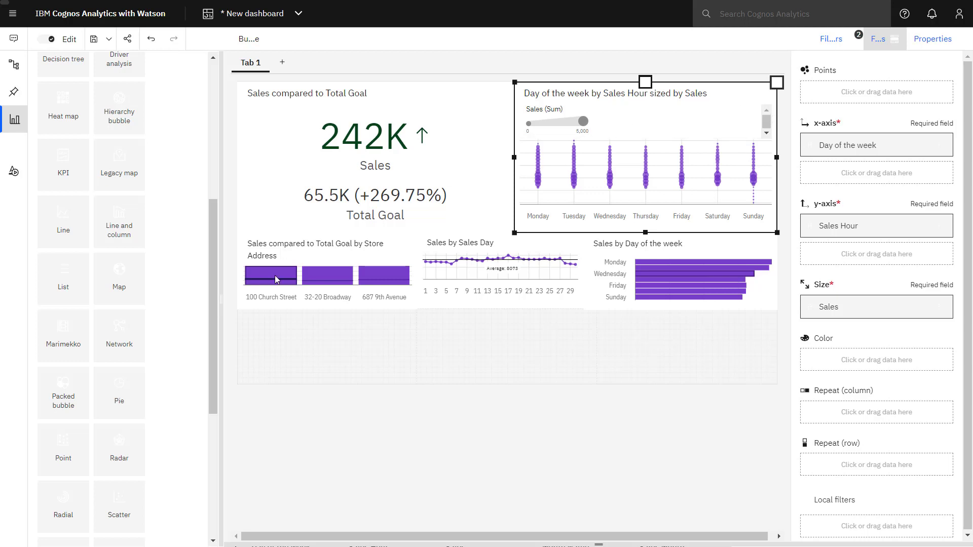
- Add a packed bubble chart with Product Group bubbles, Store Address colour and Sales size
left_click_drag(55, 411, 245, 306)
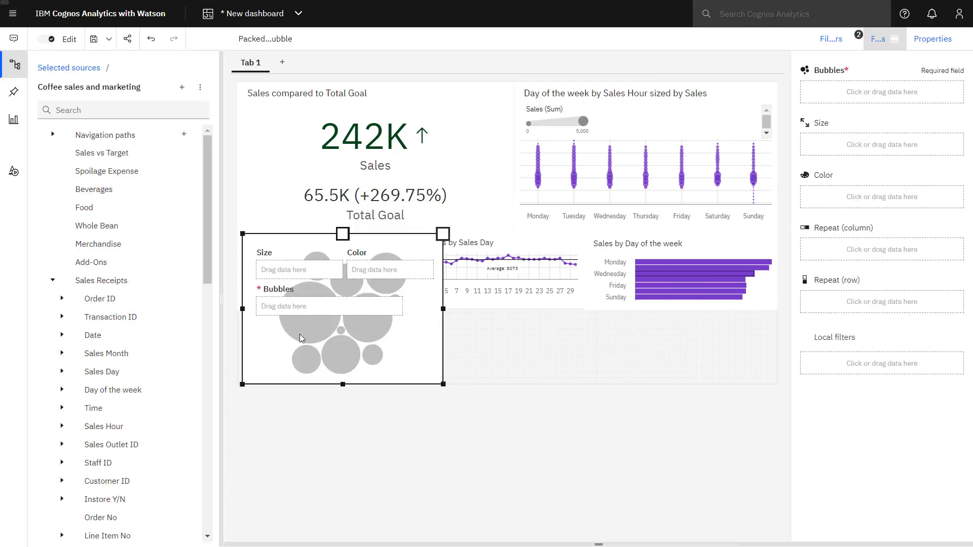
scroll(100, 379, "down", 5)
scroll(101, 379, "down", 2)
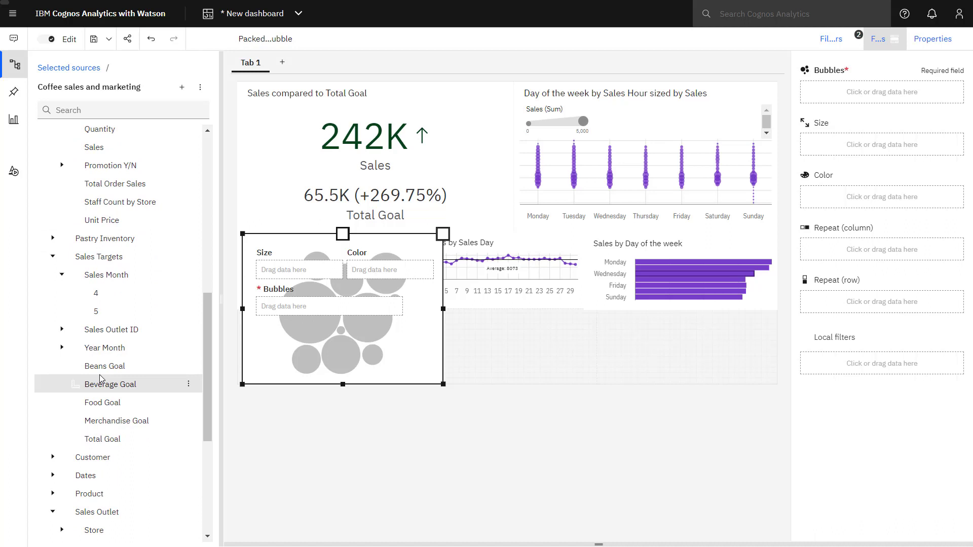
scroll(100, 379, "down", 3)
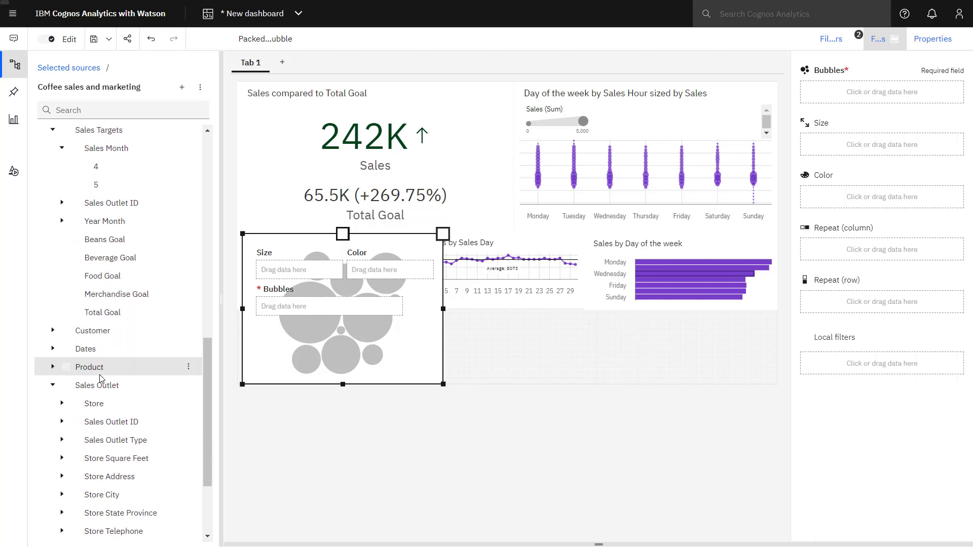
scroll(100, 379, "down", 1)
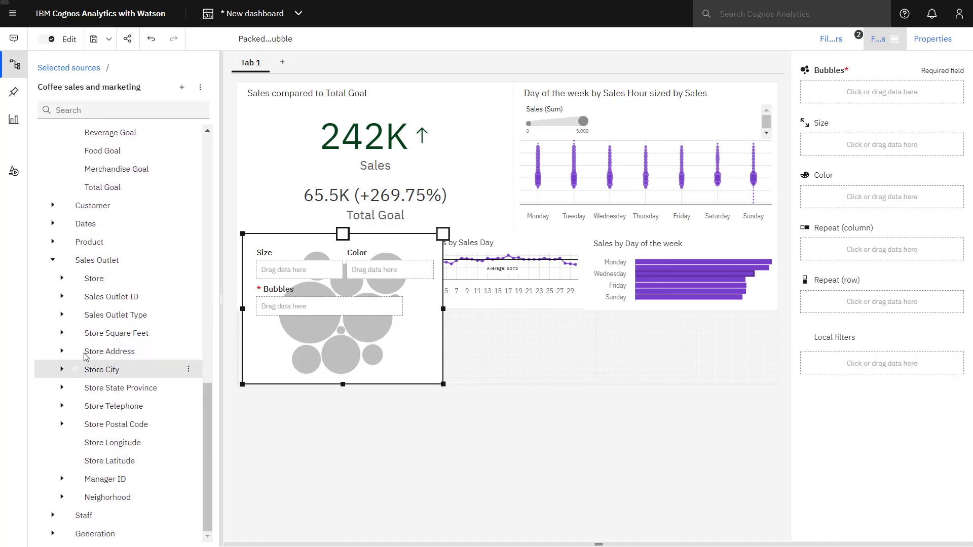
left_click(49, 243)
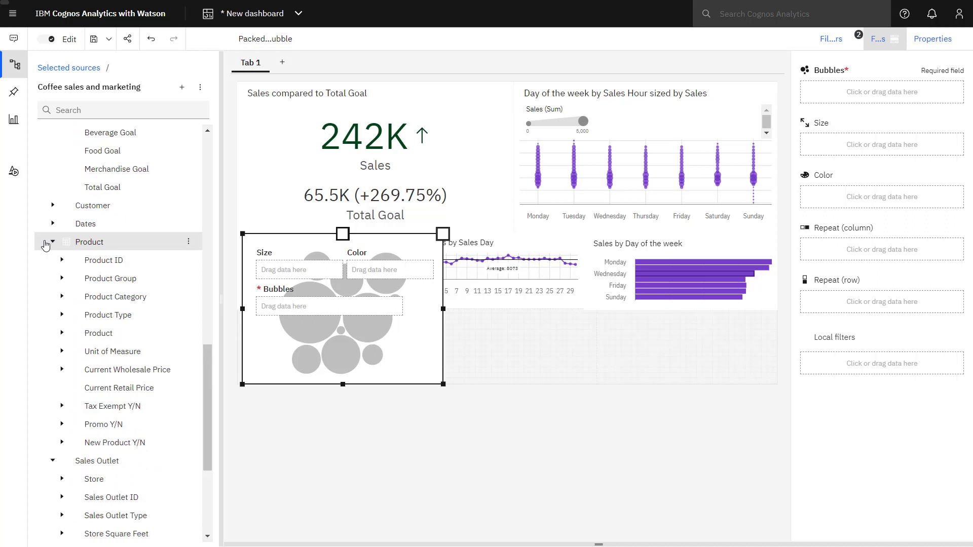
left_click_drag(122, 285, 808, 88)
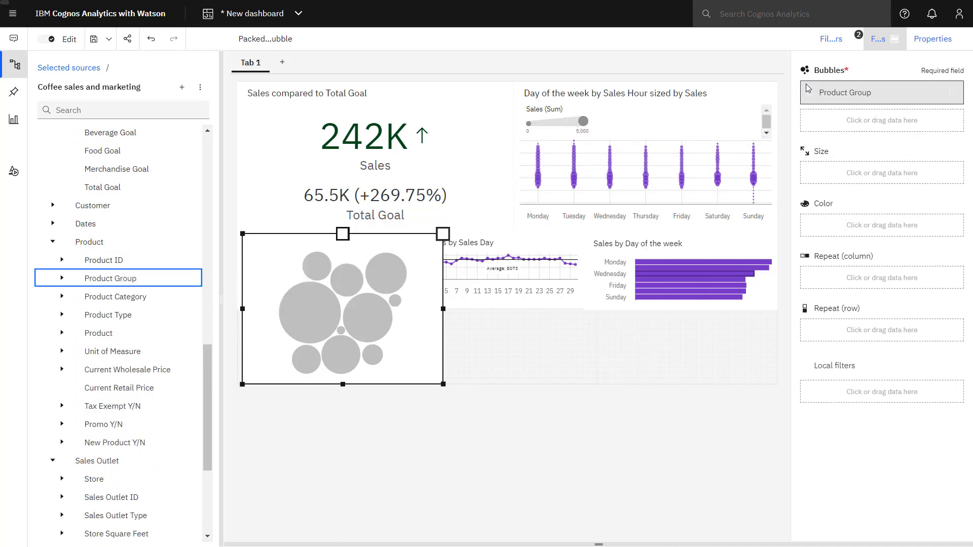
scroll(131, 364, "down", 4)
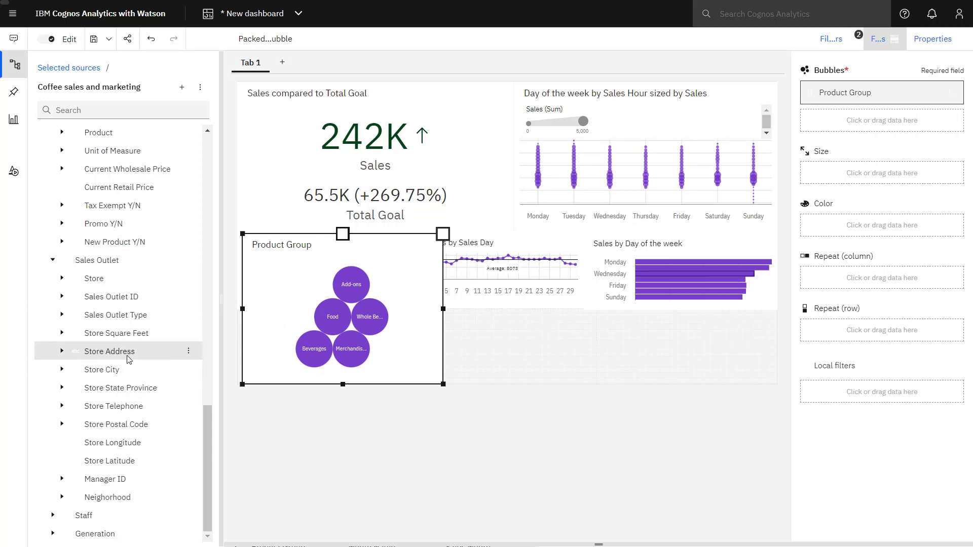
left_click_drag(128, 359, 816, 229)
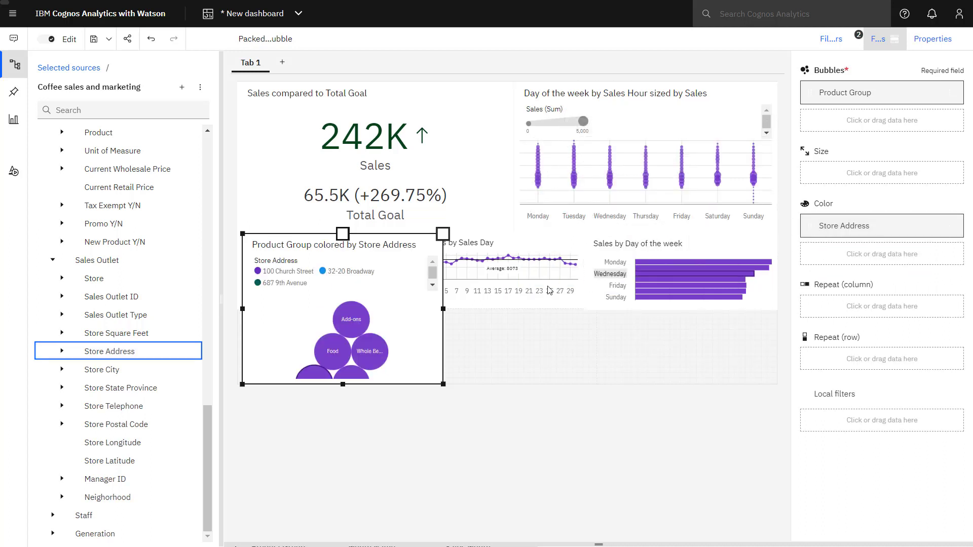
scroll(120, 333, "up", 10)
left_click_drag(120, 333, 815, 167)
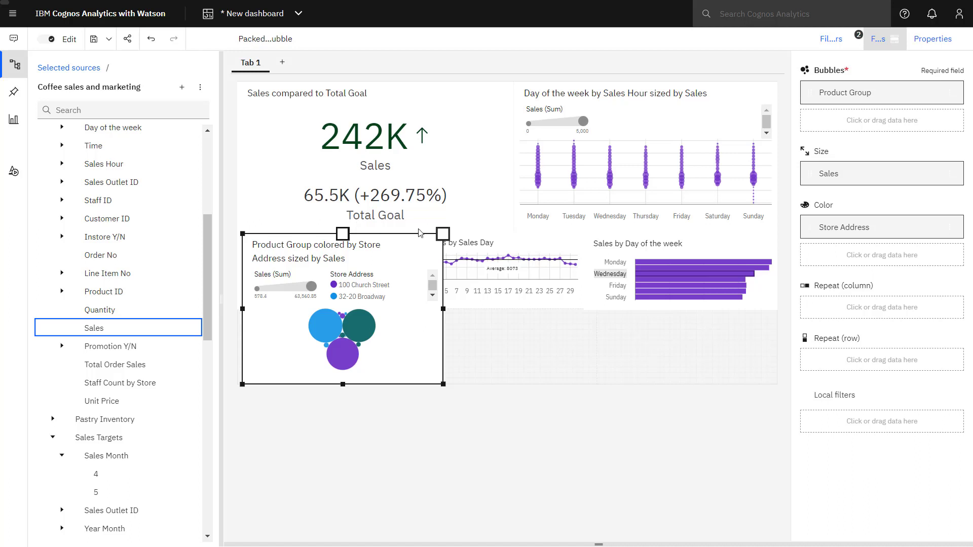
- Maximize the packed bubble chart to inspect its values
left_click(442, 235)
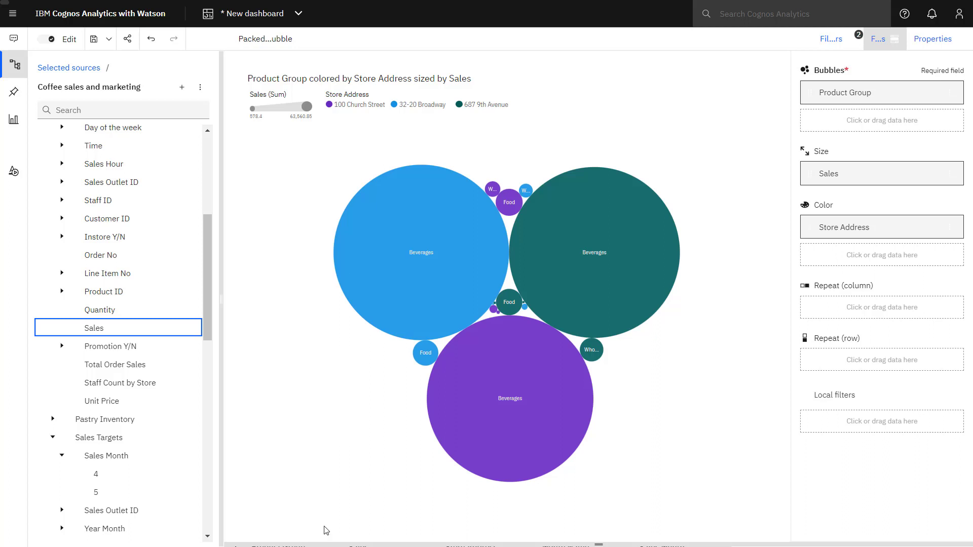
mouse_move(422, 359)
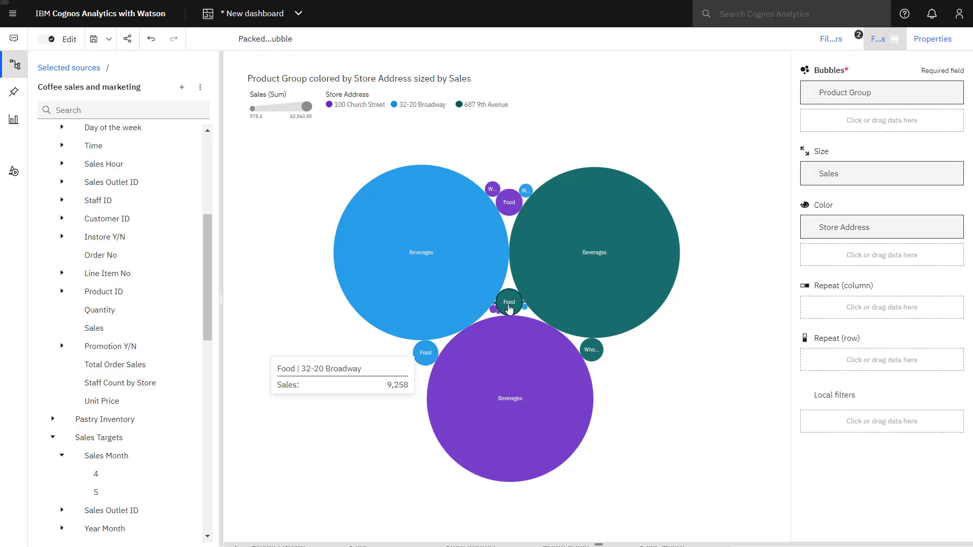
mouse_move(509, 308)
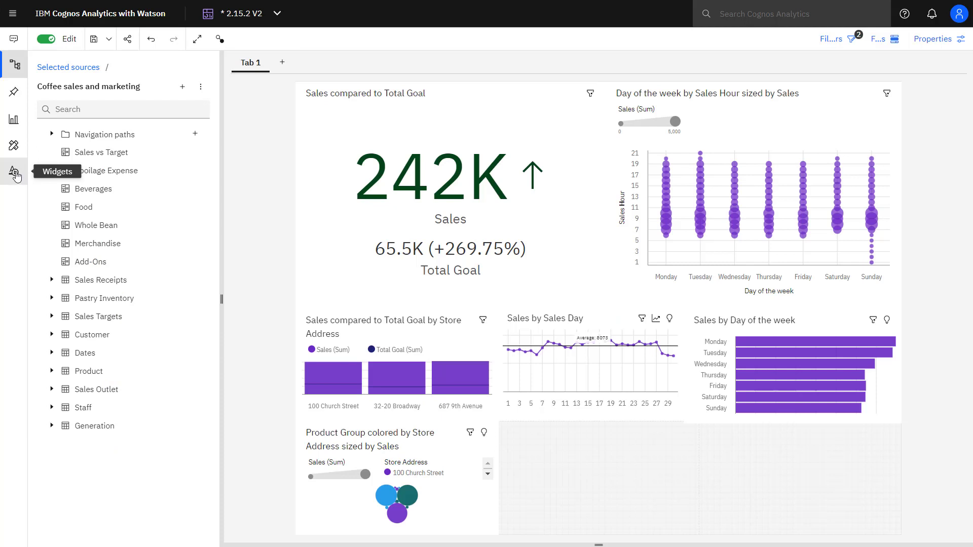
- Add an enlarged text note 'What a great start we have had for our first month of operation' with a thumbs-up shape beside it
left_click(17, 174)
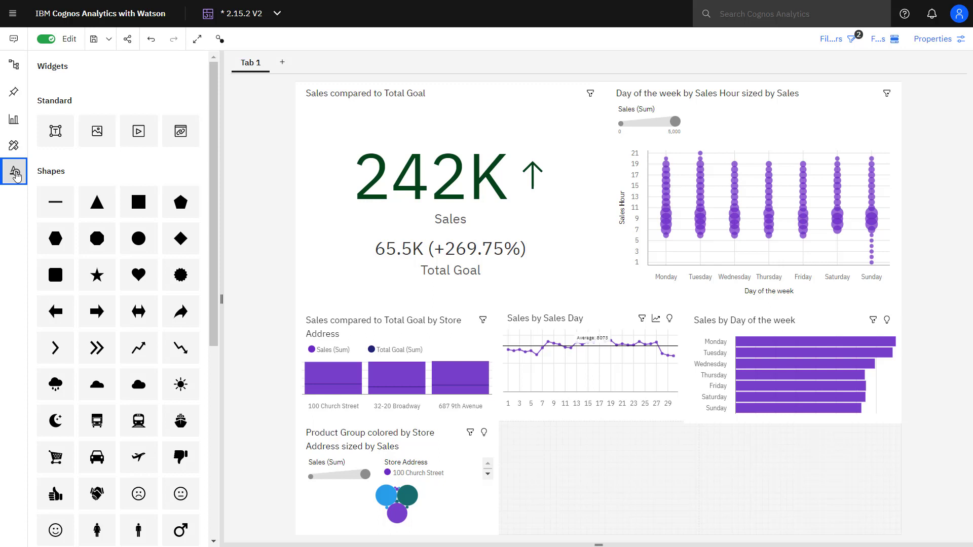
left_click_drag(56, 131, 568, 445)
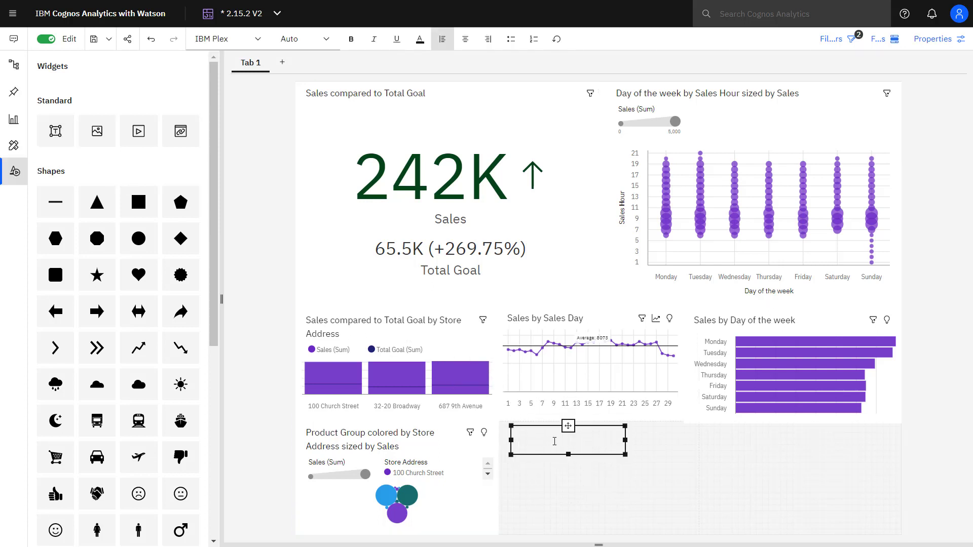
type("What a great star")
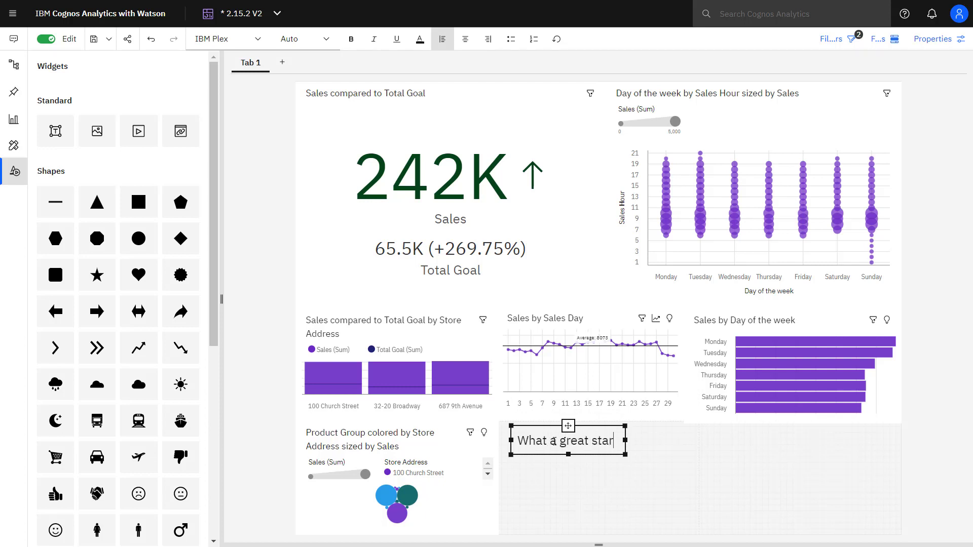
type("t we have ha")
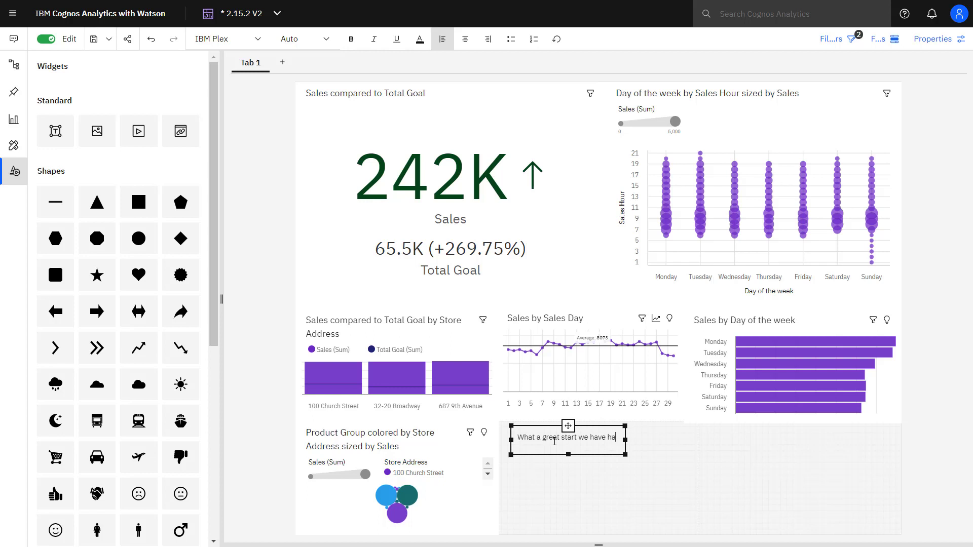
type("d for our first month")
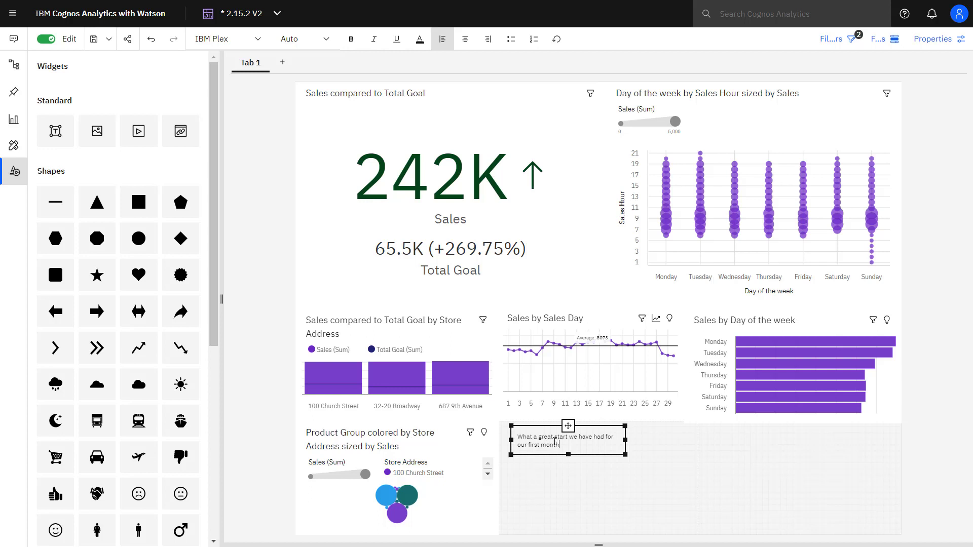
type(" of operation")
left_click_drag(626, 455, 714, 535)
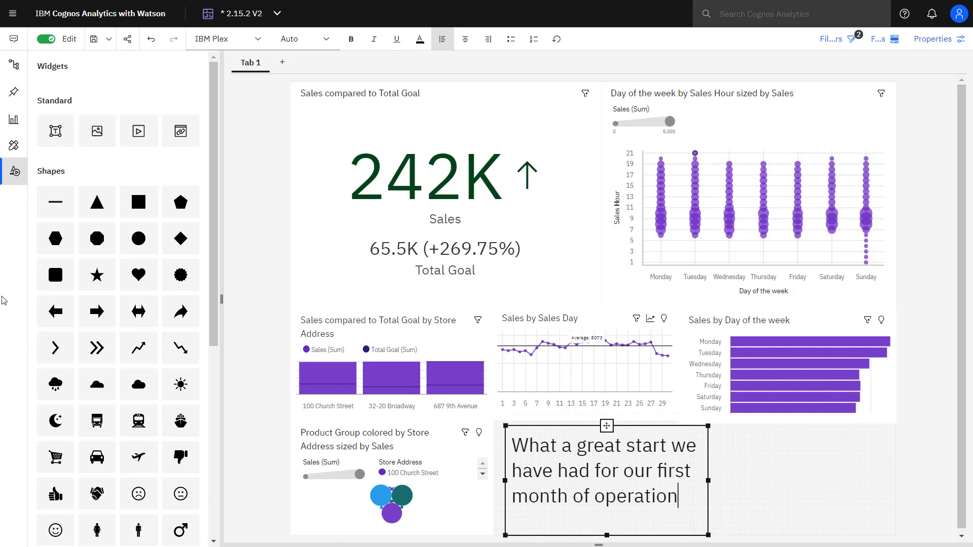
left_click_drag(63, 501, 748, 448)
- Rename the first dashboard tab to 'April Sales'
left_click(873, 470)
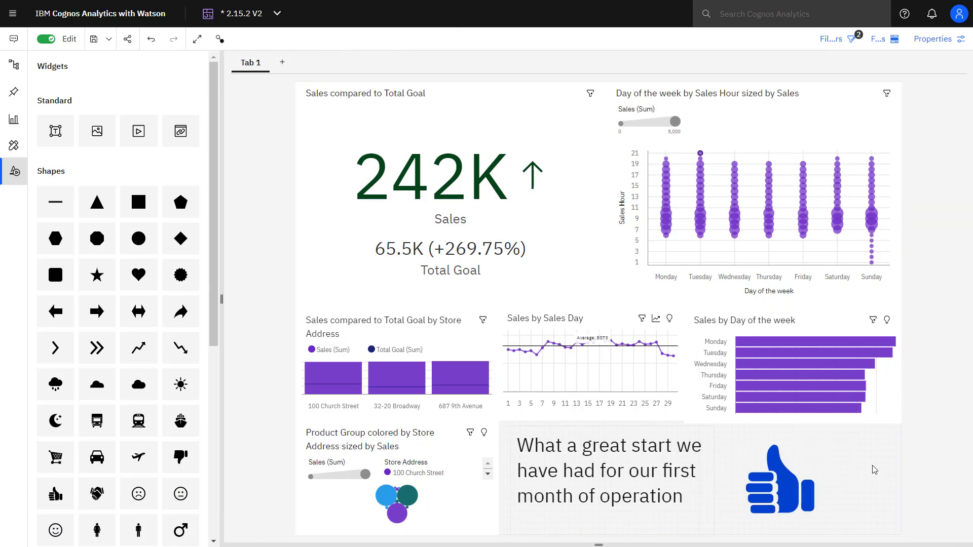
left_click(258, 71)
left_click(233, 92)
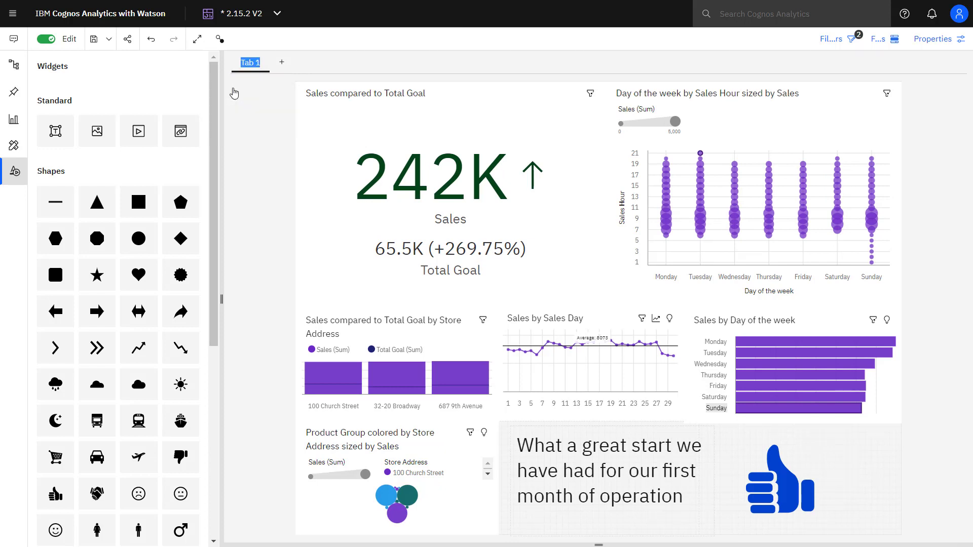
type("April Sales")
key("Return")
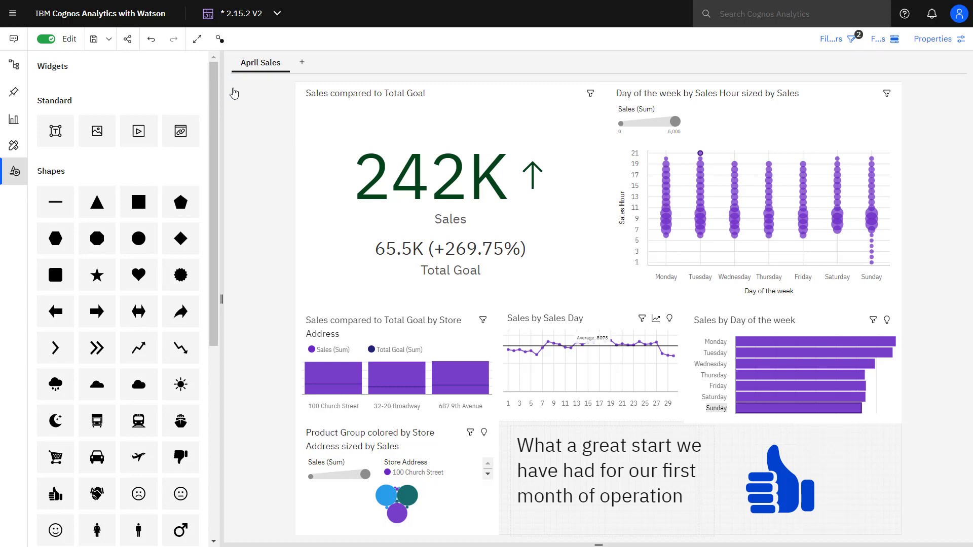
- Add a second dashboard tab and bring up its options to rename it
left_click(303, 66)
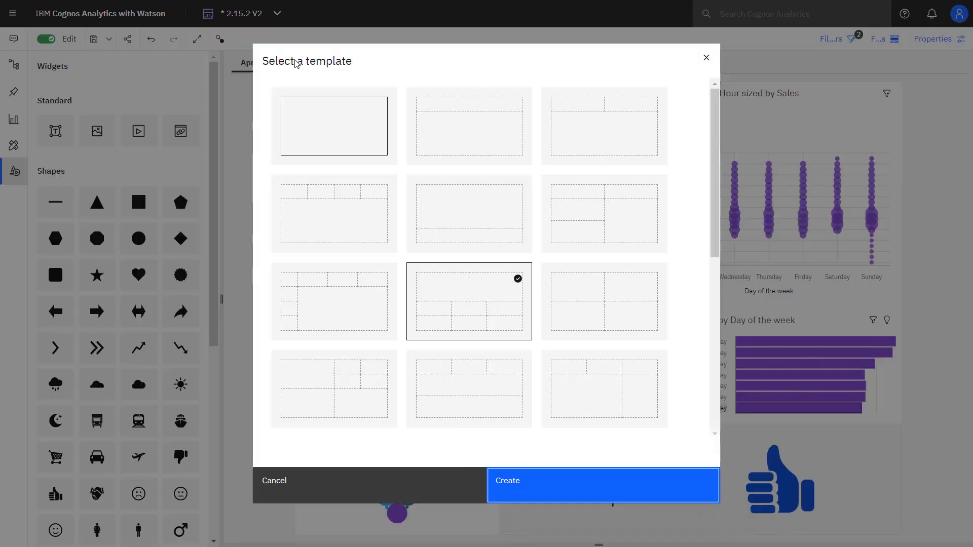
left_click(550, 487)
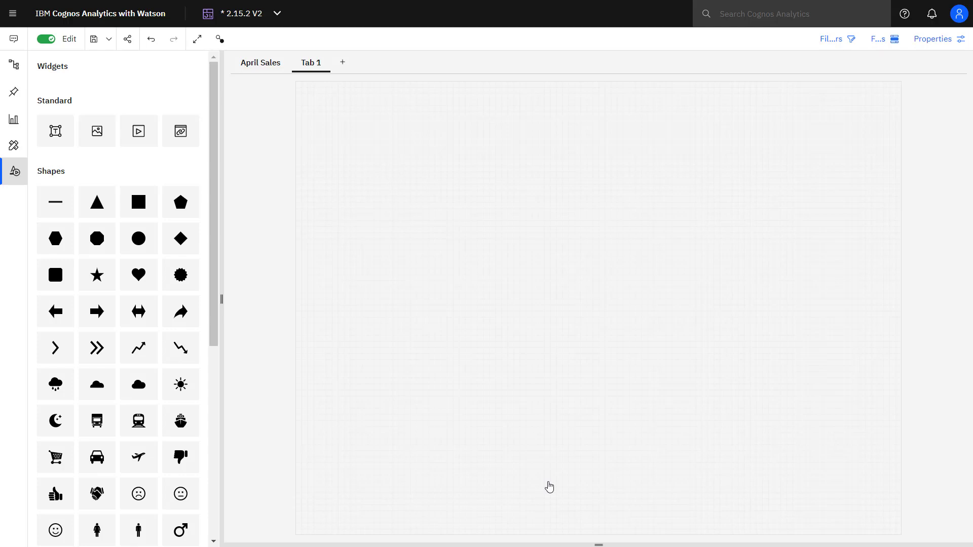
left_click(312, 66)
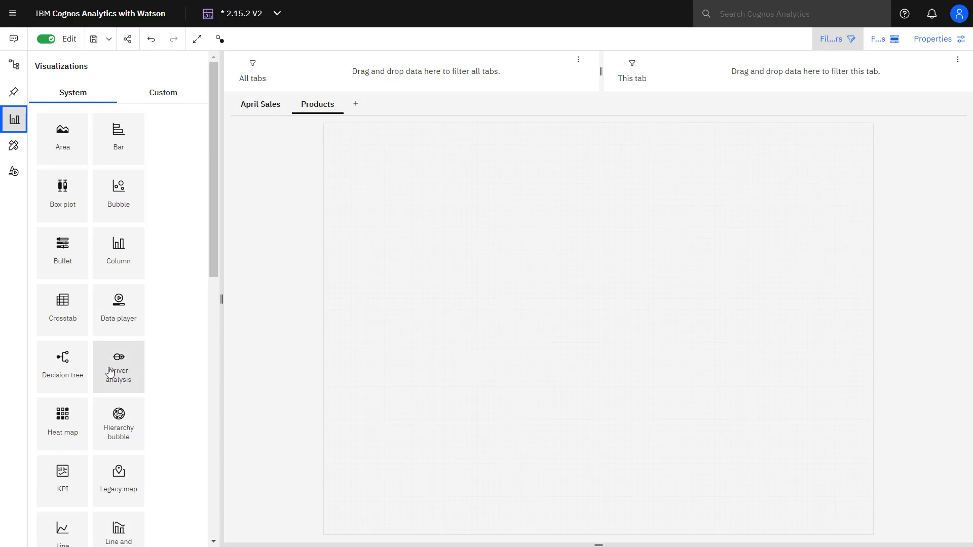
- Add a driver analysis to the Products tab with Quantity as its target
left_click_drag(110, 373, 358, 160)
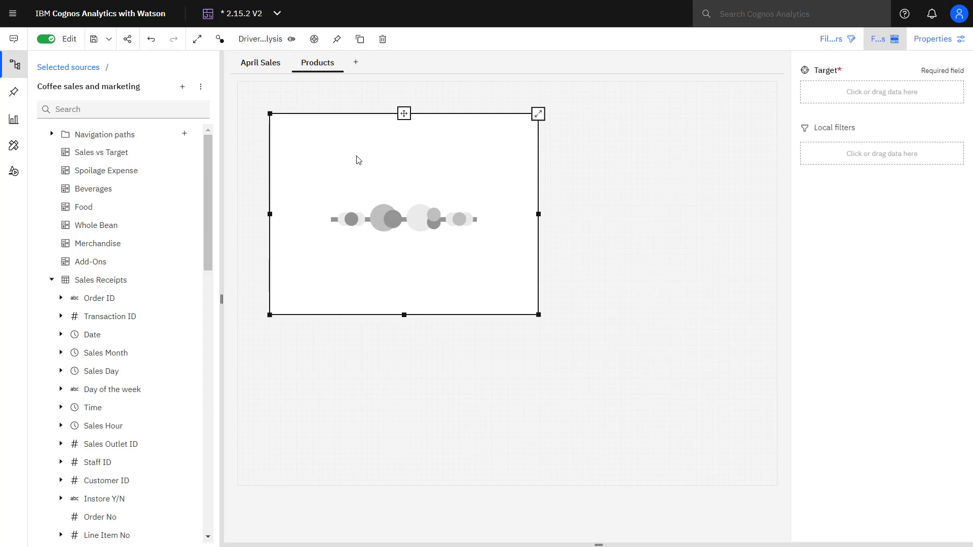
scroll(120, 385, "down", 3)
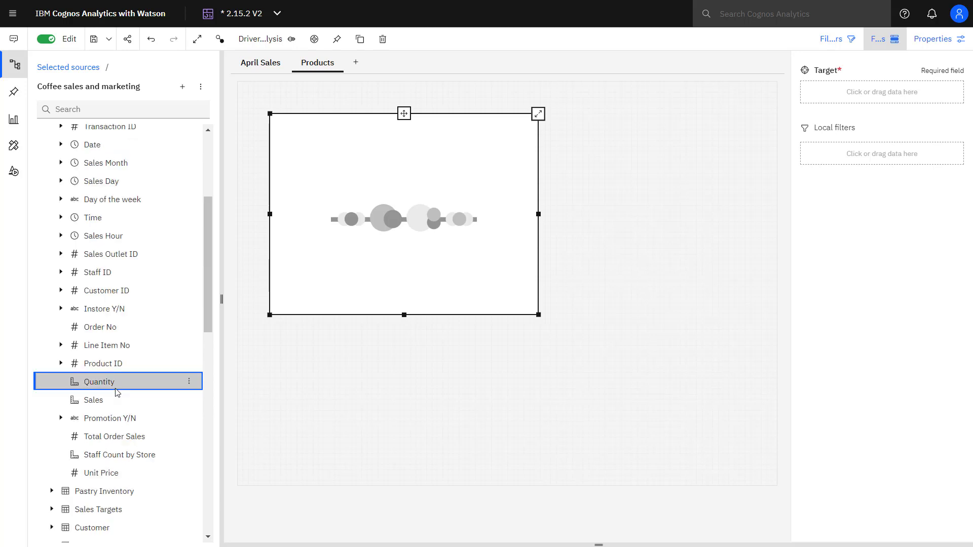
left_click_drag(126, 383, 819, 92)
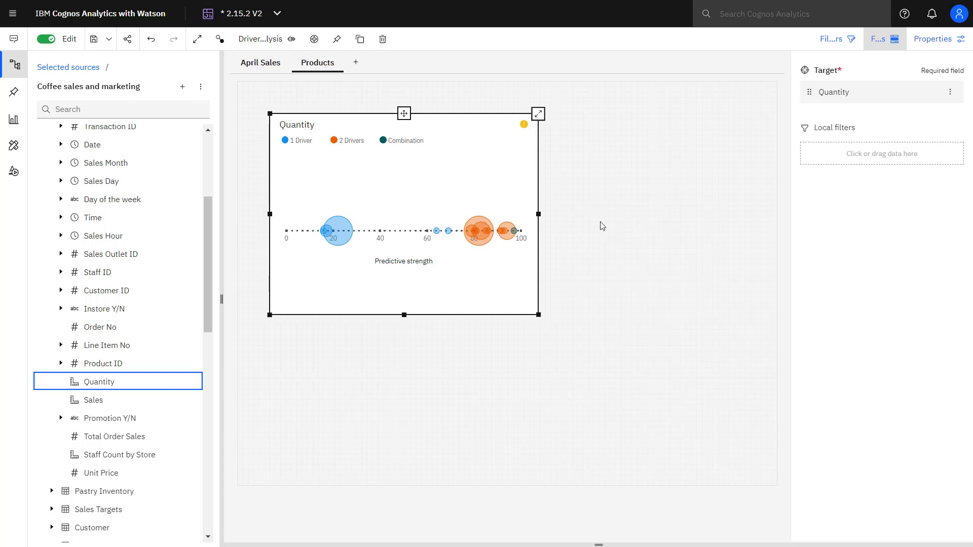
- Replace the driver analysis title Quantity with 'What is affecting product sales?'
double_click(304, 125)
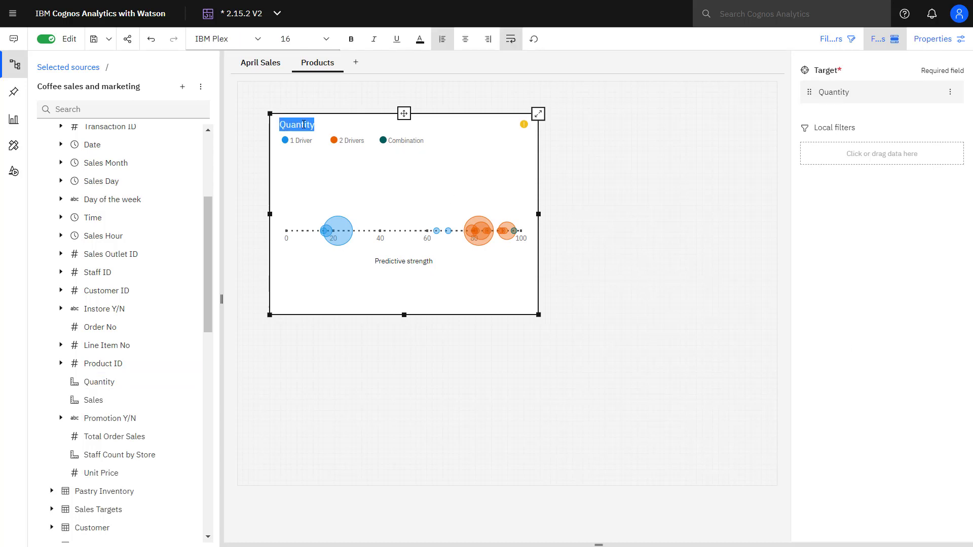
key("BackSpace")
type("What is a")
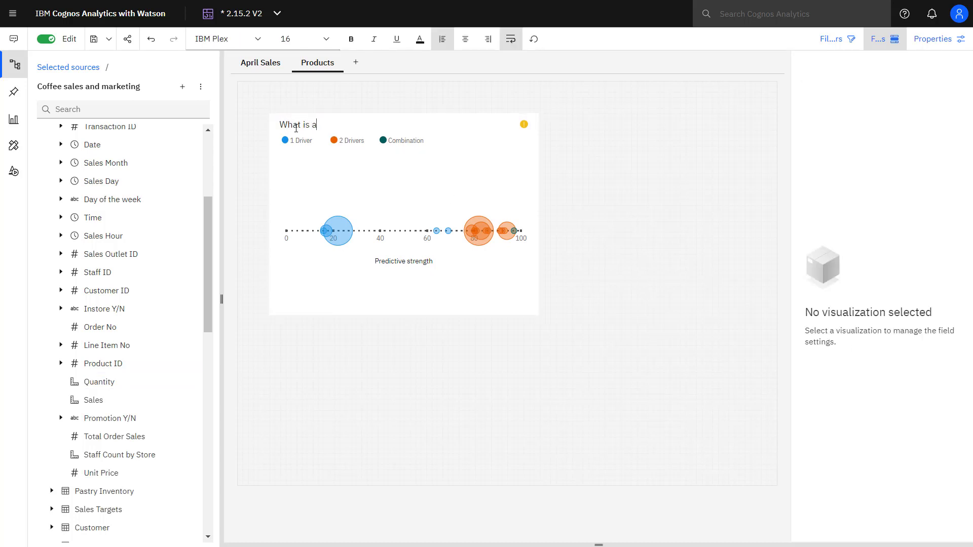
type("ffecting product sales?")
left_click(344, 291)
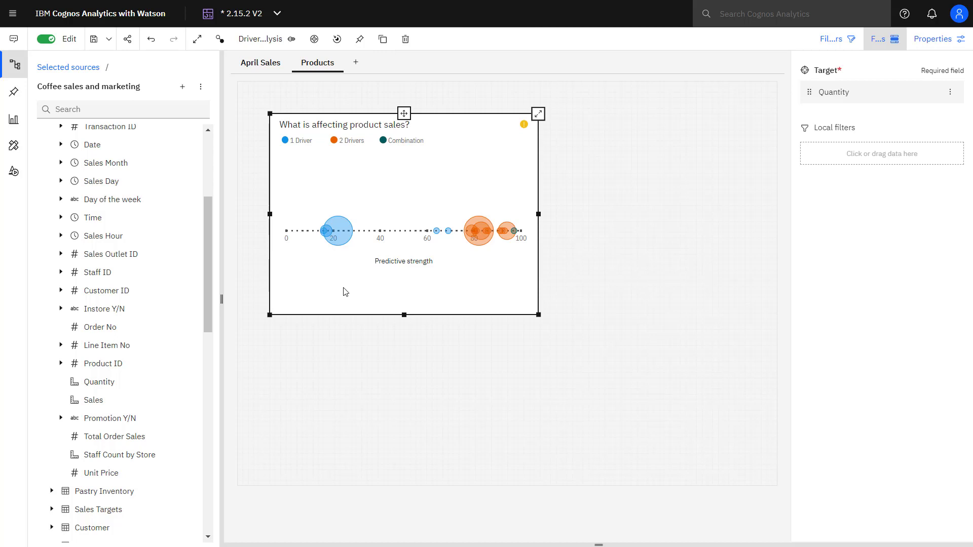
- Filter the Products tab to Almond Croissant and move the driver analysis to the top-left corner
scroll(193, 385, "down", 5)
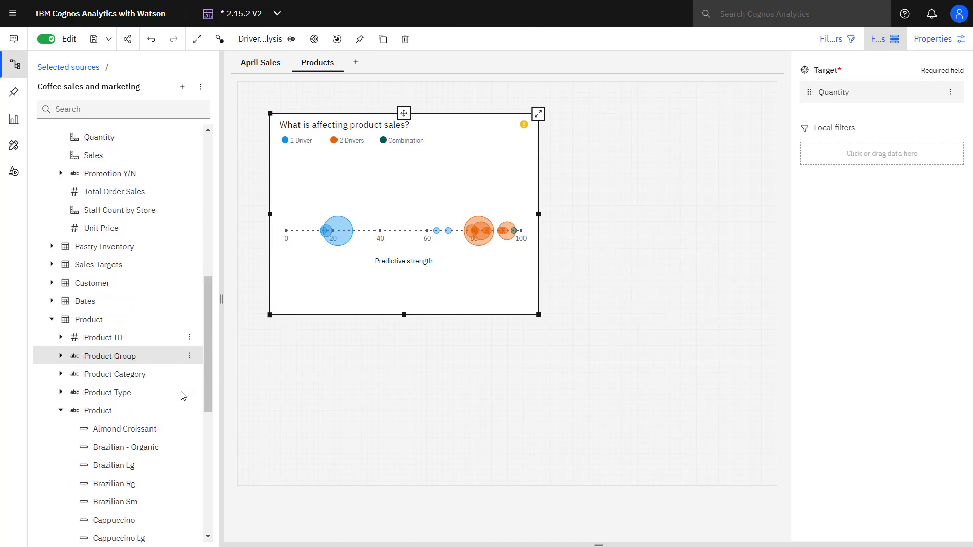
scroll(183, 395, "down", 3)
left_click(131, 298)
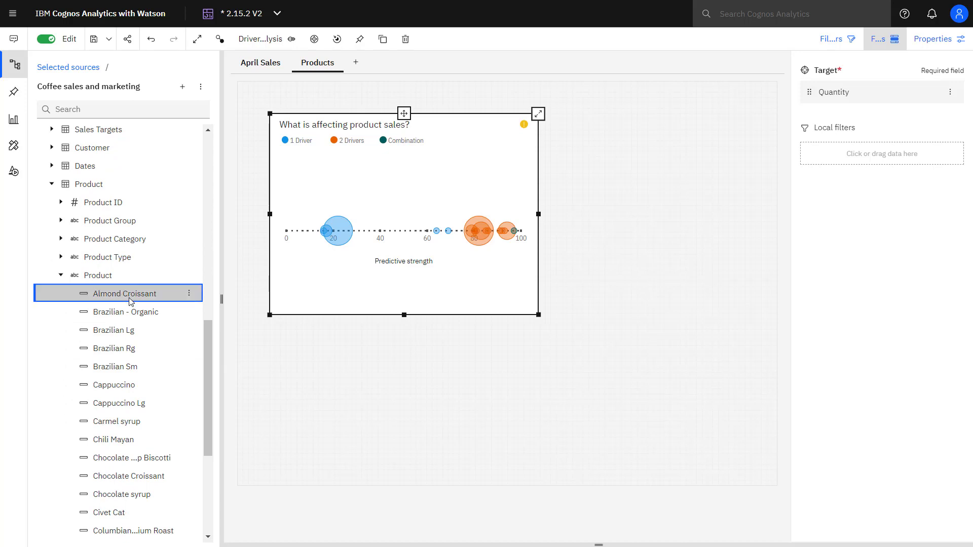
left_click(824, 40)
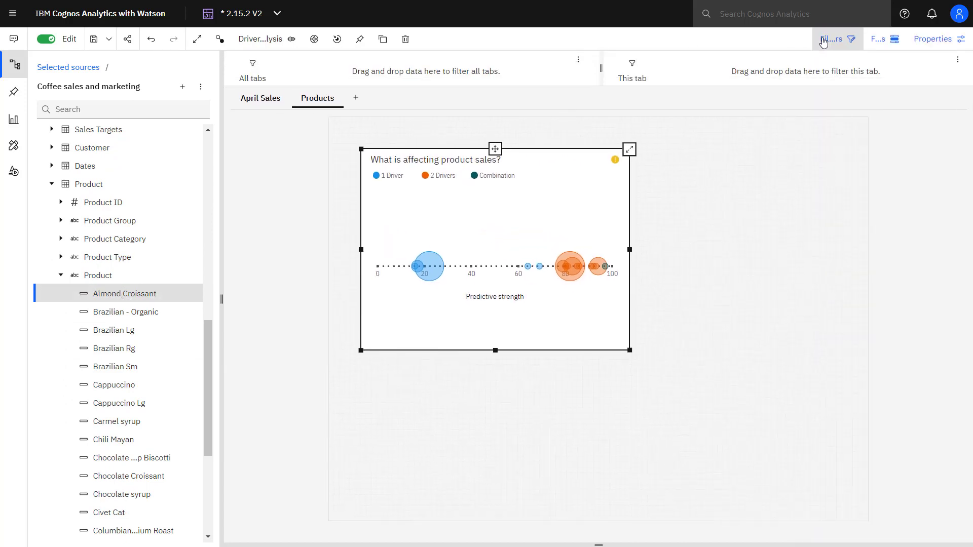
left_click(127, 299)
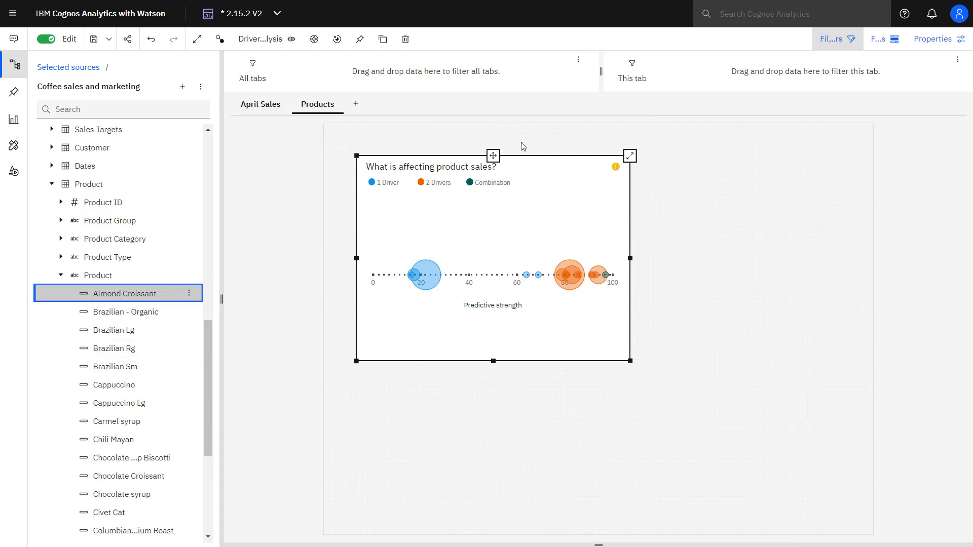
left_click_drag(524, 146, 707, 69)
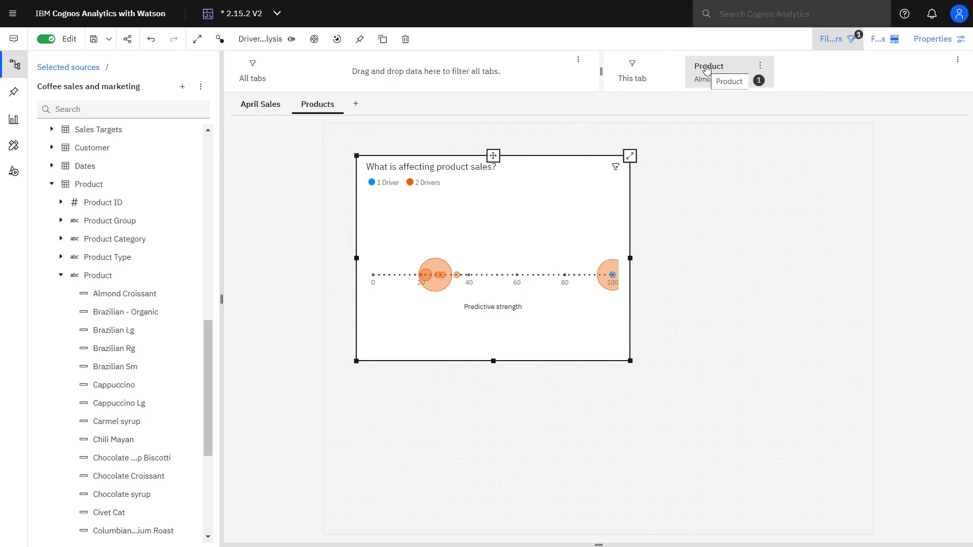
left_click_drag(493, 154, 461, 119)
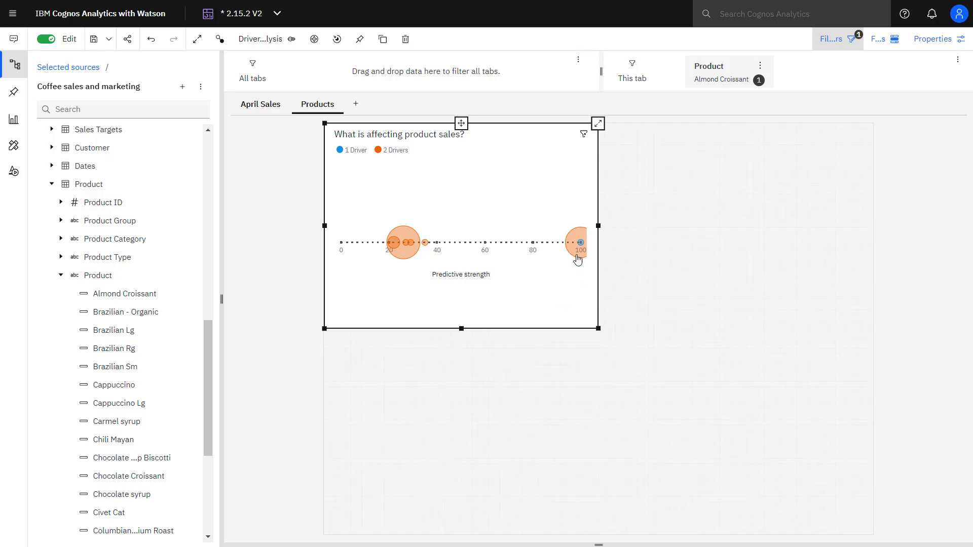
mouse_move(578, 257)
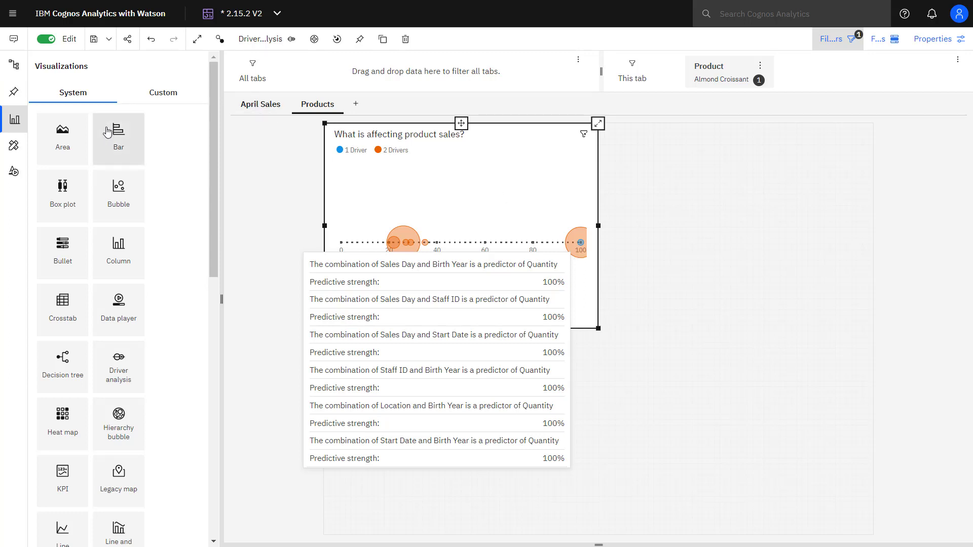
- Add a bar chart of Quantity by Birth Year and Birth Year (Data Group) beside the driver analysis
left_click_drag(300, 176, 607, 137)
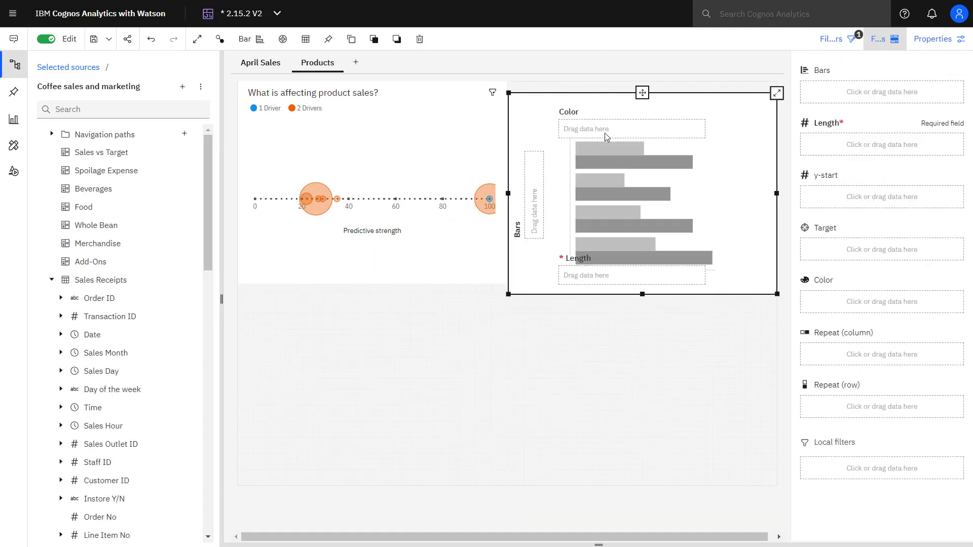
scroll(116, 428, "down", 10)
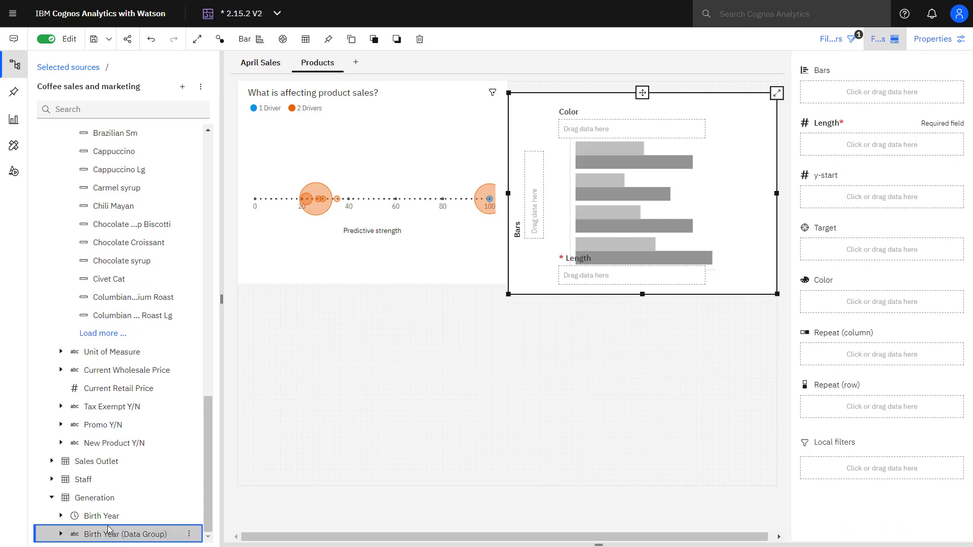
left_click(104, 520)
left_click_drag(103, 522, 890, 85)
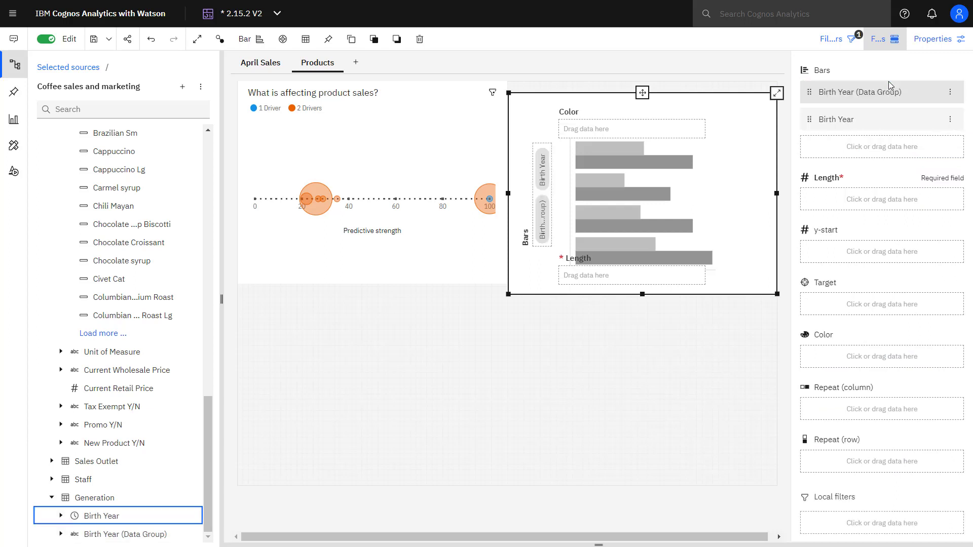
scroll(101, 426, "up", 10)
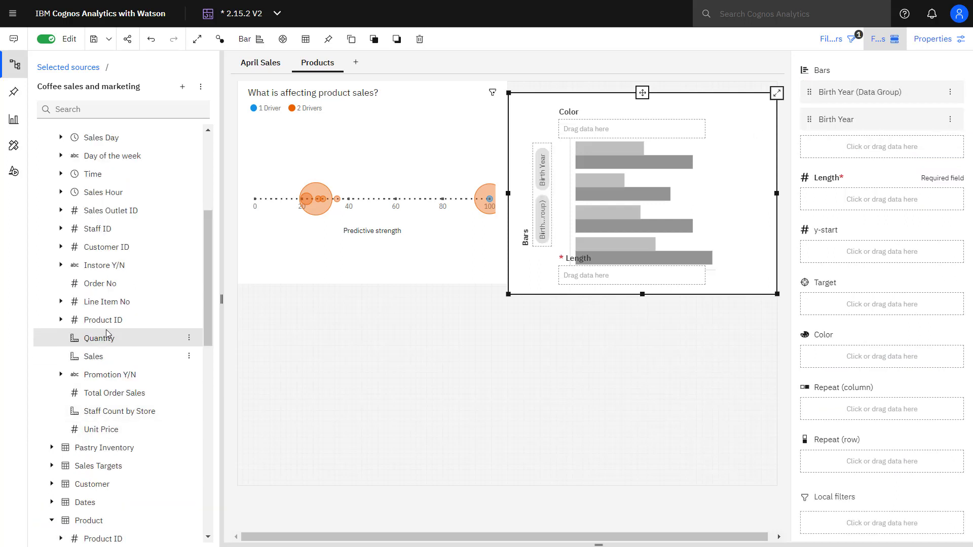
left_click_drag(107, 341, 836, 201)
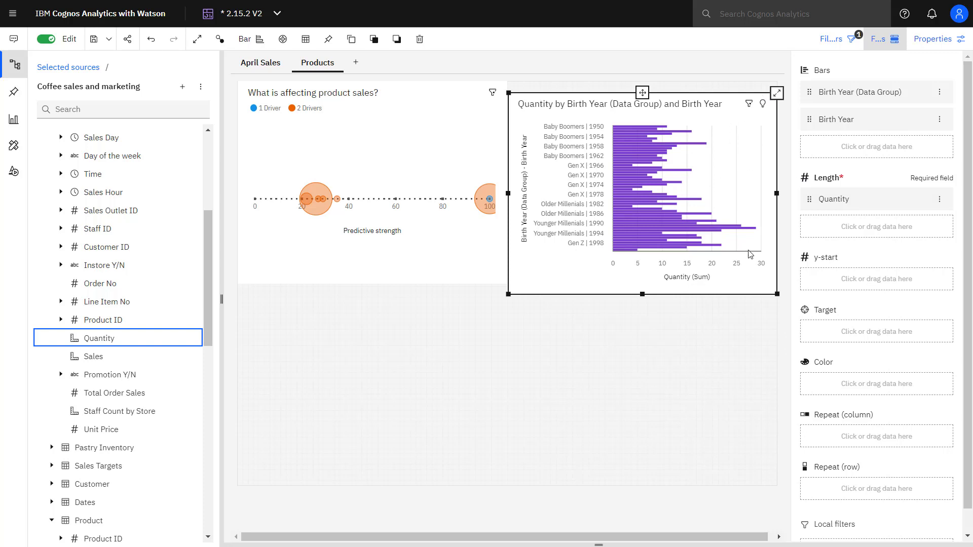
- Sort the birth-year bars by Quantity in descending order
left_click(939, 201)
mouse_move(942, 205)
left_click(806, 236)
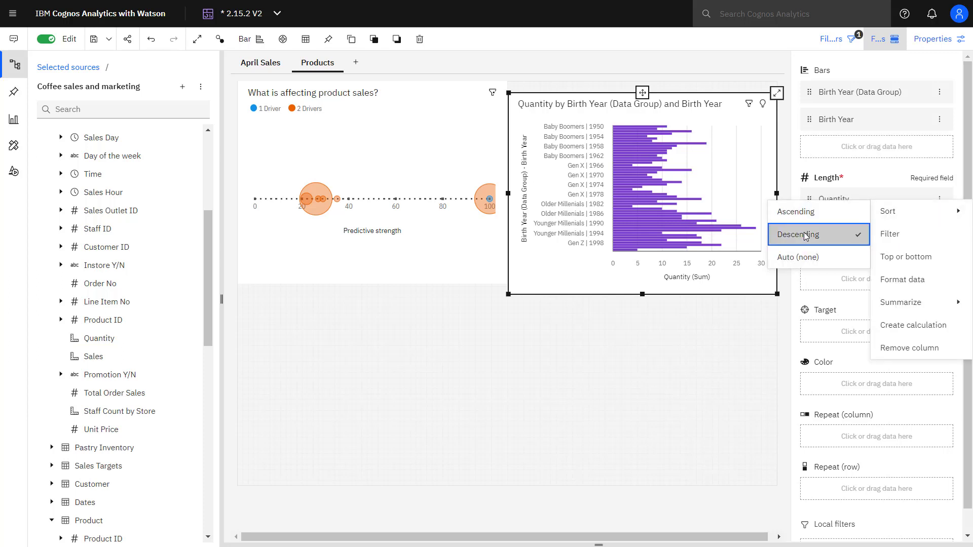
- Review the bar chart full size, tidy its size and position, then return to April Sales
left_click(776, 94)
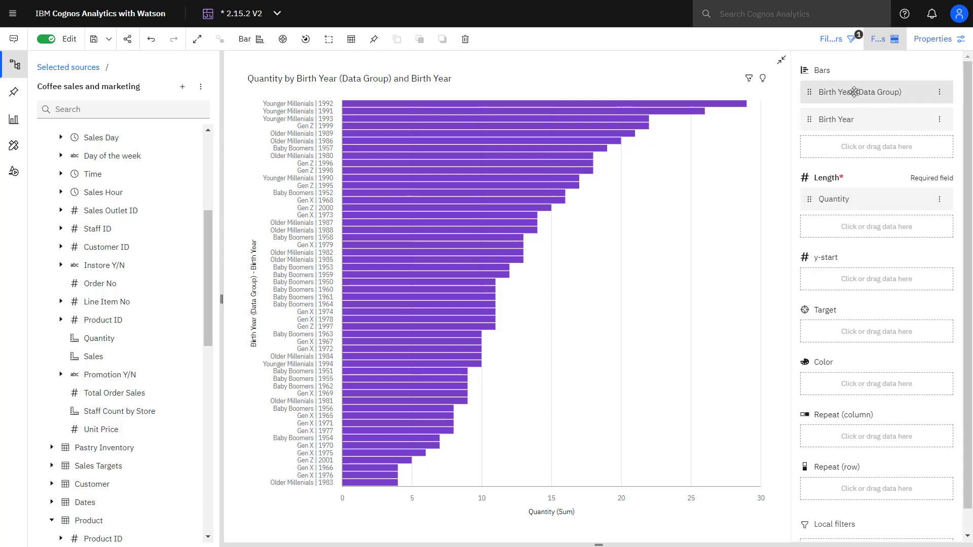
left_click(780, 65)
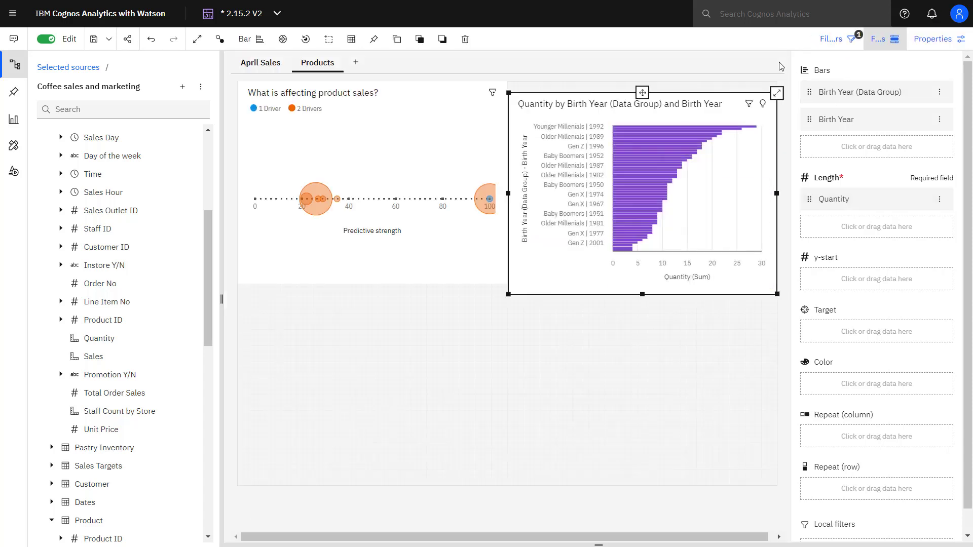
mouse_move(507, 192)
left_mouse_down()
mouse_move(520, 208)
mouse_move(519, 193)
left_mouse_up()
left_click_drag(649, 92, 638, 80)
left_click(670, 406)
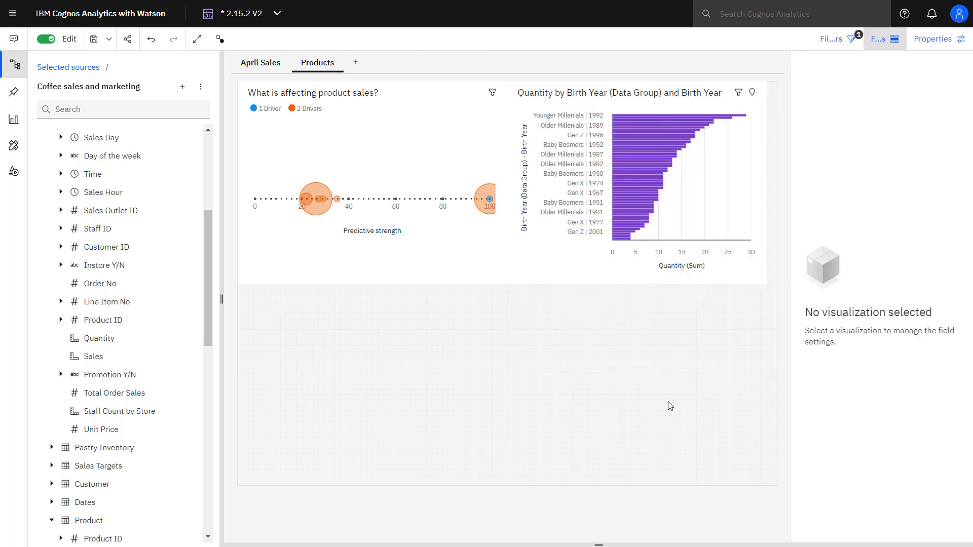
left_click(252, 69)
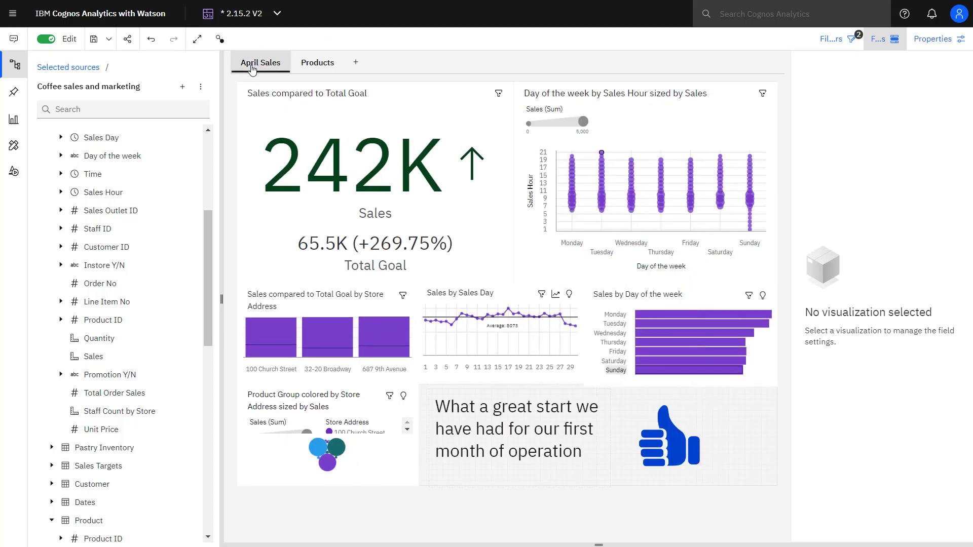